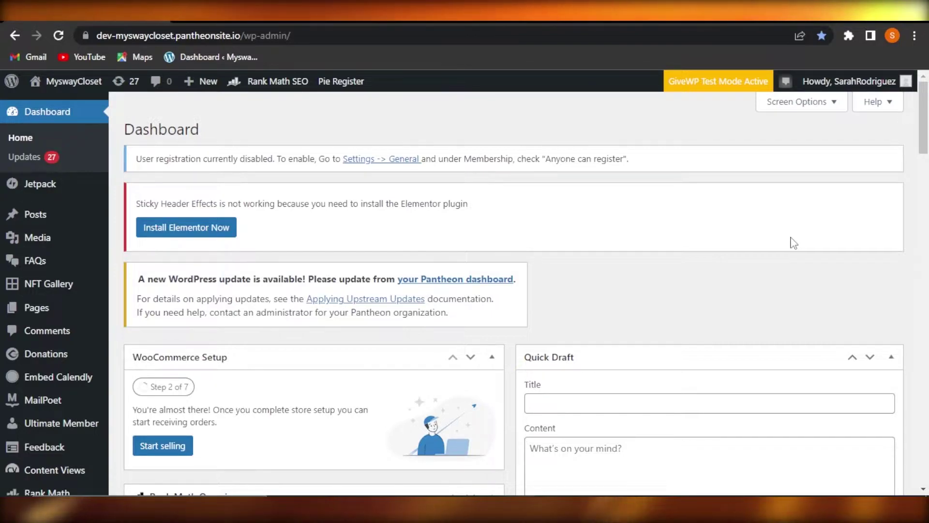
click(925, 199)
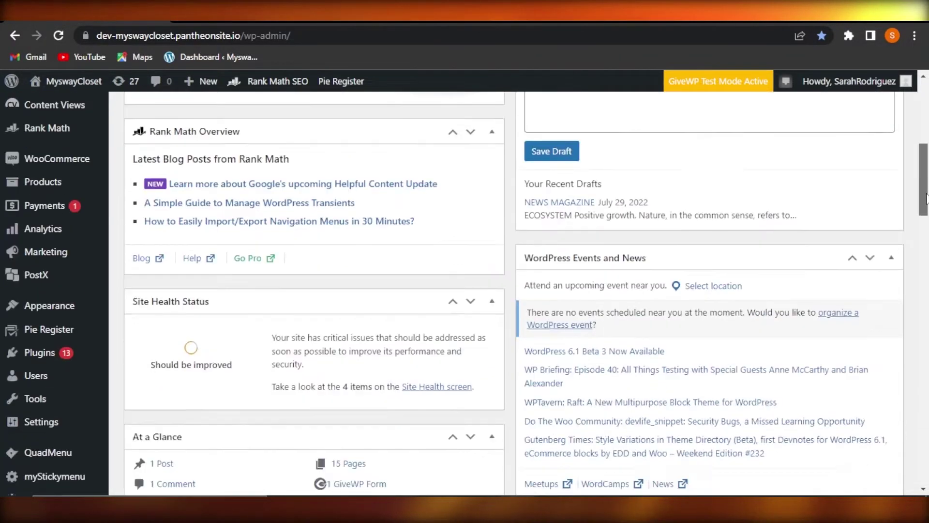
drag(926, 198, 926, 106)
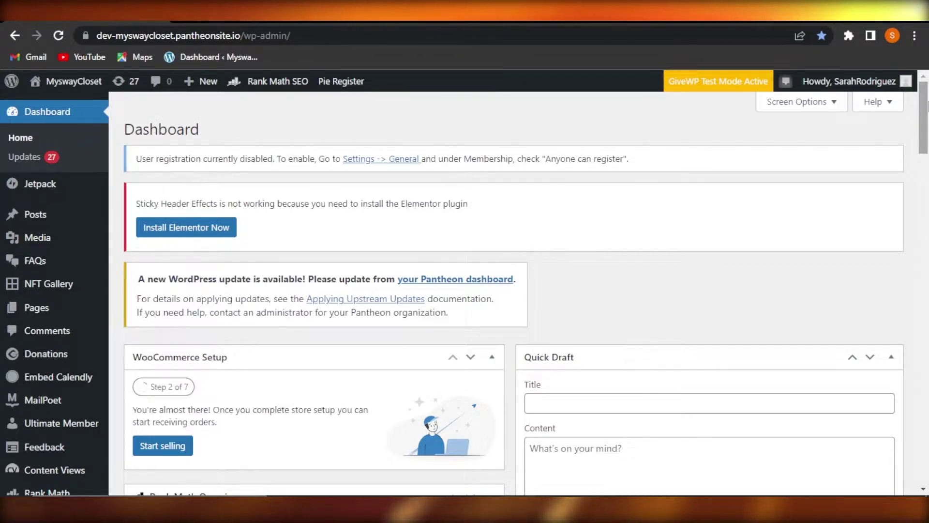
mouse_move(927, 105)
mouse_down()
mouse_move(927, 275)
mouse_move(927, 88)
mouse_up()
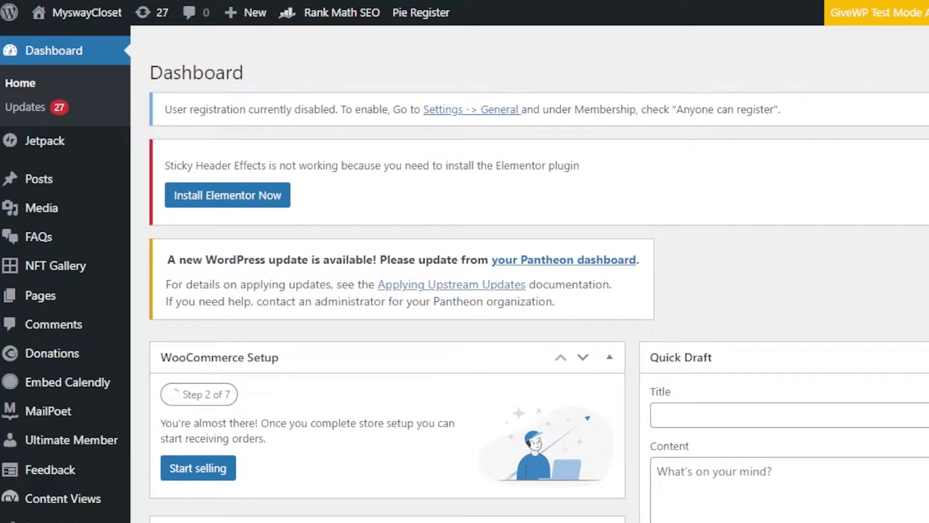
scroll(464, 271, down, 15)
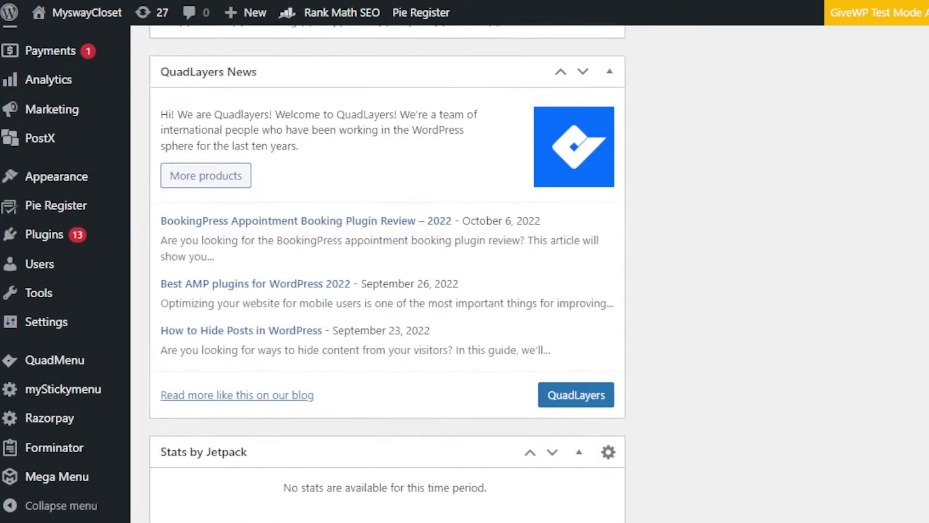
scroll(465, 271, down, 3)
scroll(465, 271, up, 15)
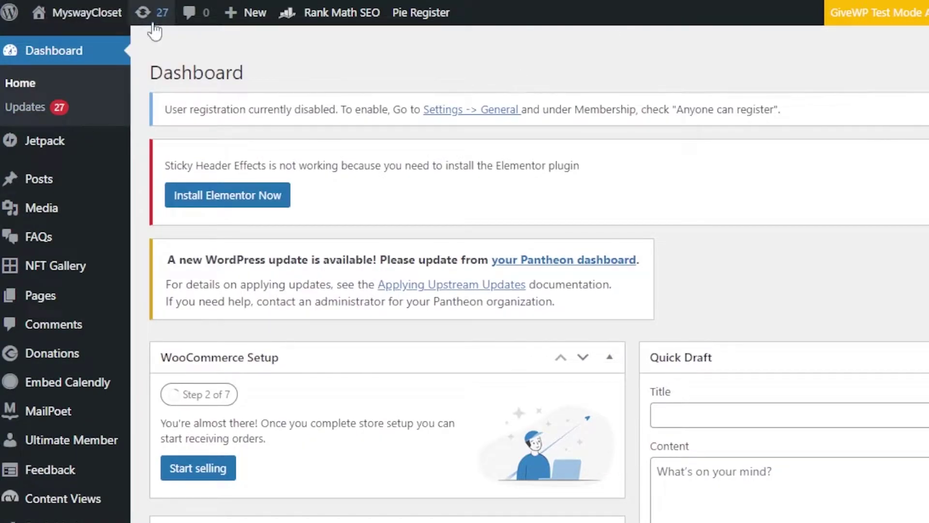
Open the page for adding new plugins and search for "push notifications"
scroll(103, 118, down, 8)
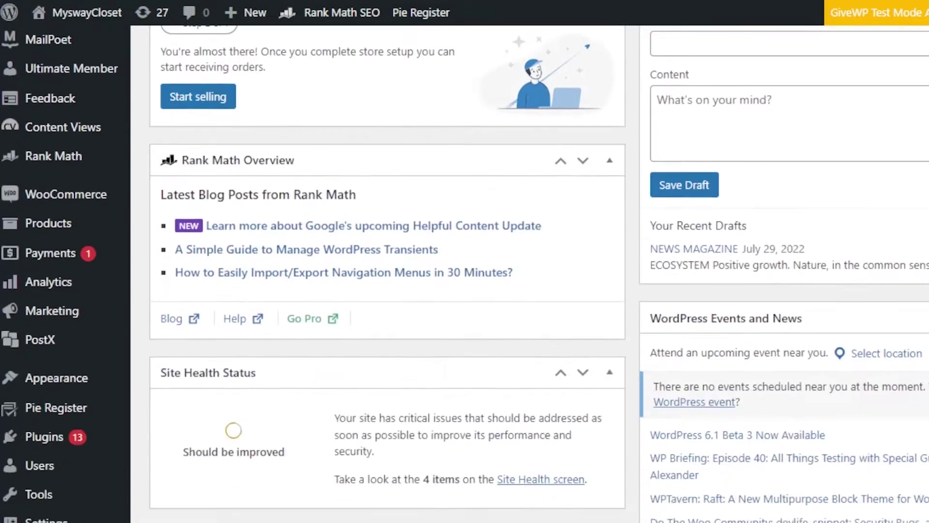
mouse_move(140, 382)
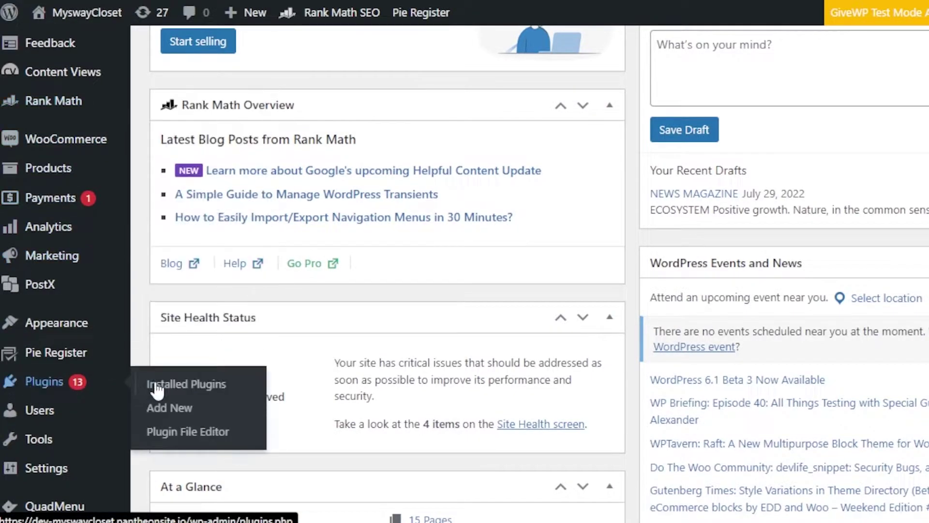
click(173, 409)
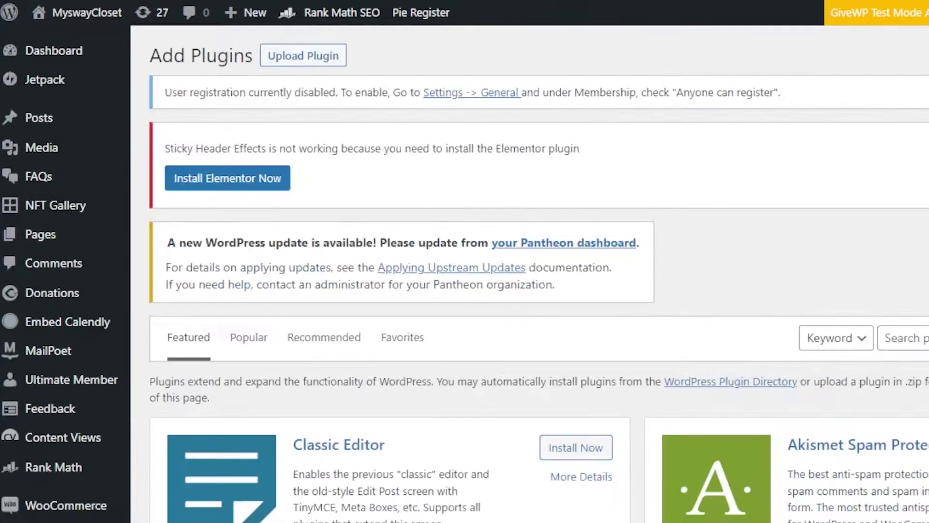
scroll(818, 184, down, 5)
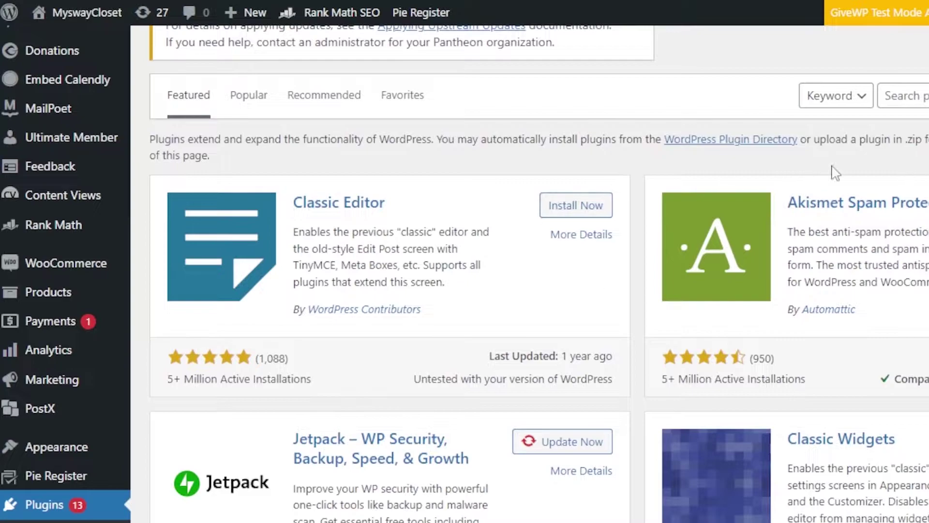
click(920, 95)
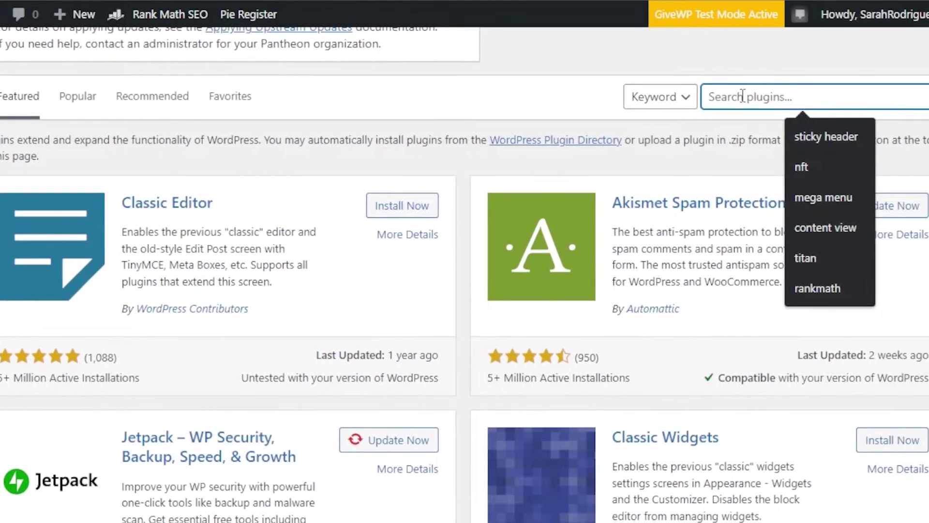
text(push notifications)
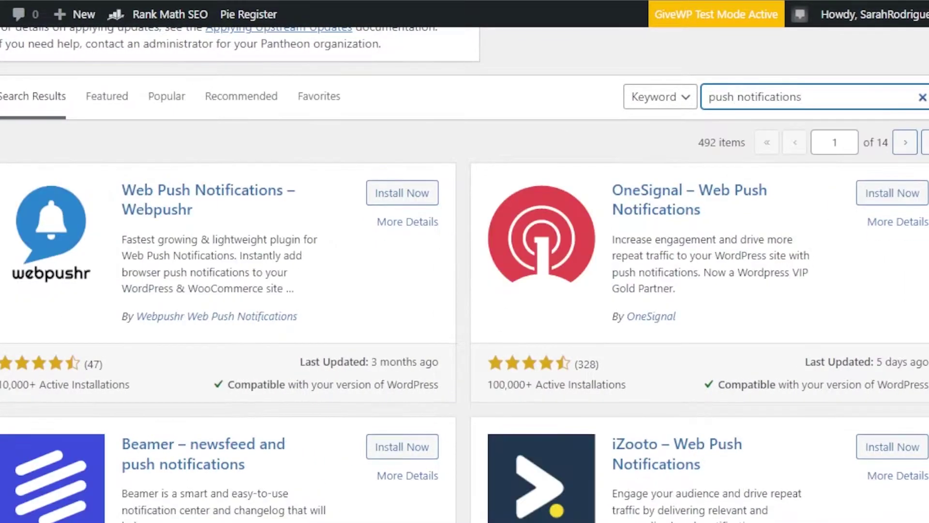
Compare the active installation counts of the Webpushr and OneSignal plugins in the search results
scroll(743, 96, down, 7)
scroll(742, 96, up, 5)
scroll(421, 174, up, 3)
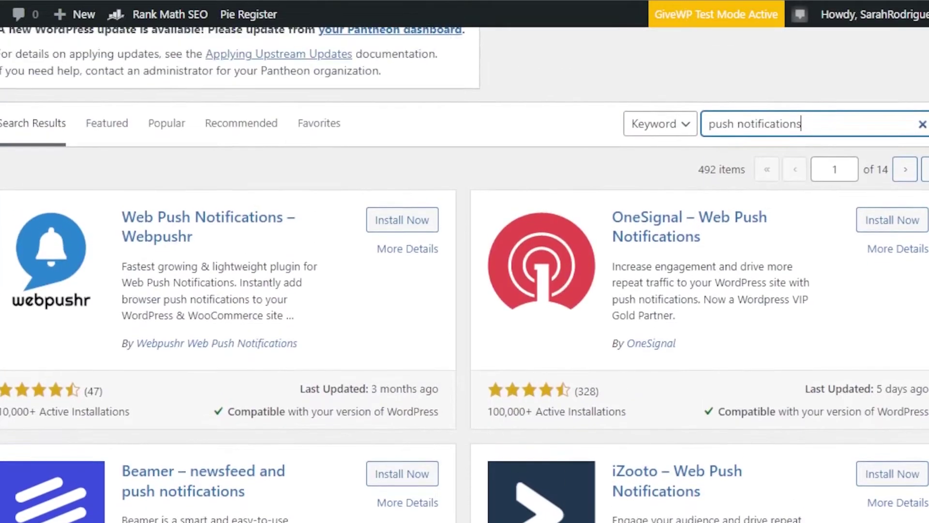
scroll(421, 174, down, 1)
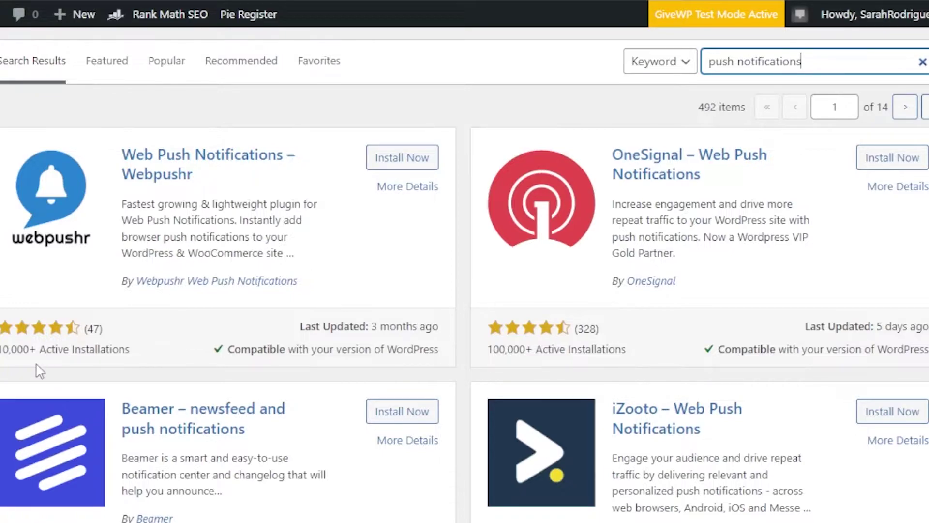
drag(4, 353, 137, 361)
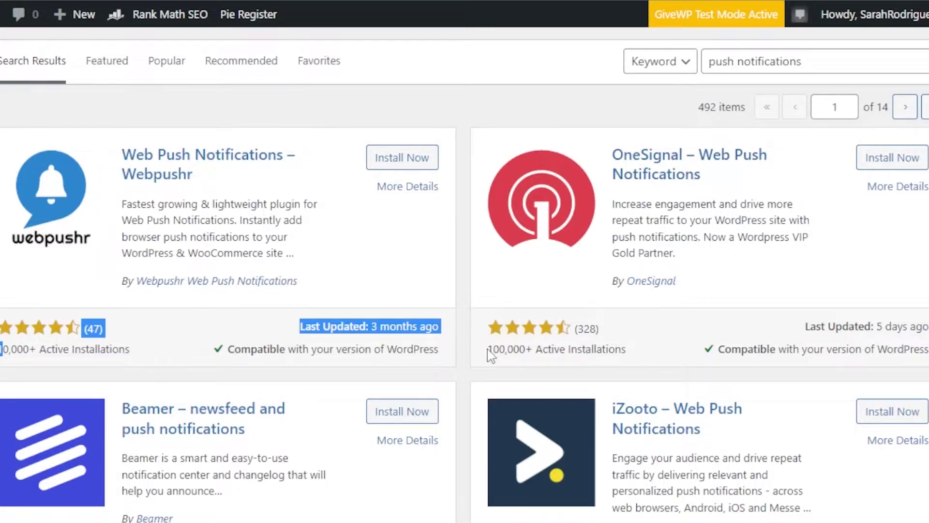
drag(488, 352, 644, 354)
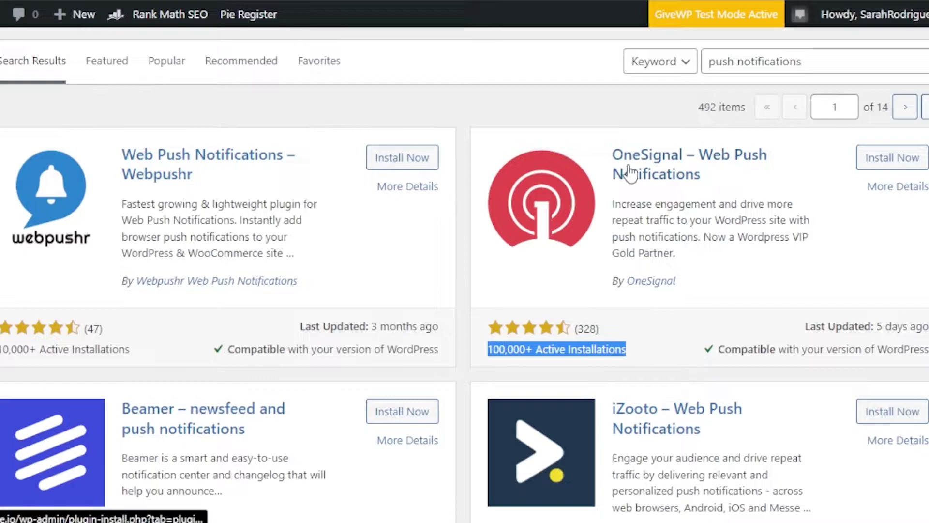
Install and activate the OneSignal – Web Push Notifications plugin and open its setup guide
click(878, 164)
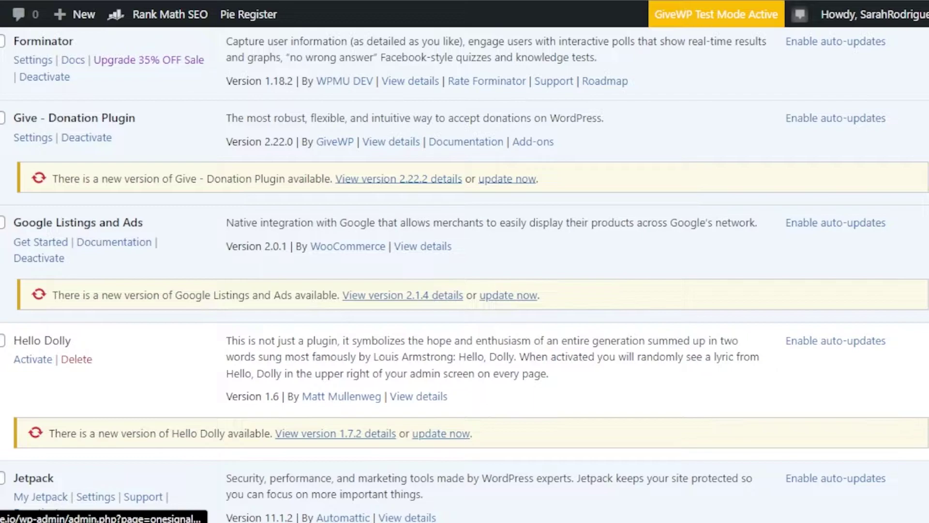
scroll(465, 271, down, 5)
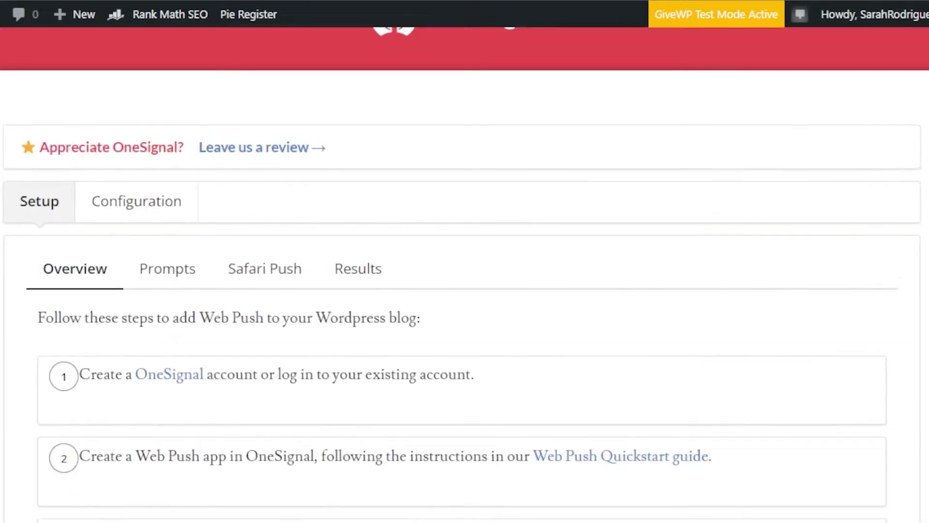
scroll(465, 271, down, 5)
scroll(464, 271, up, 7)
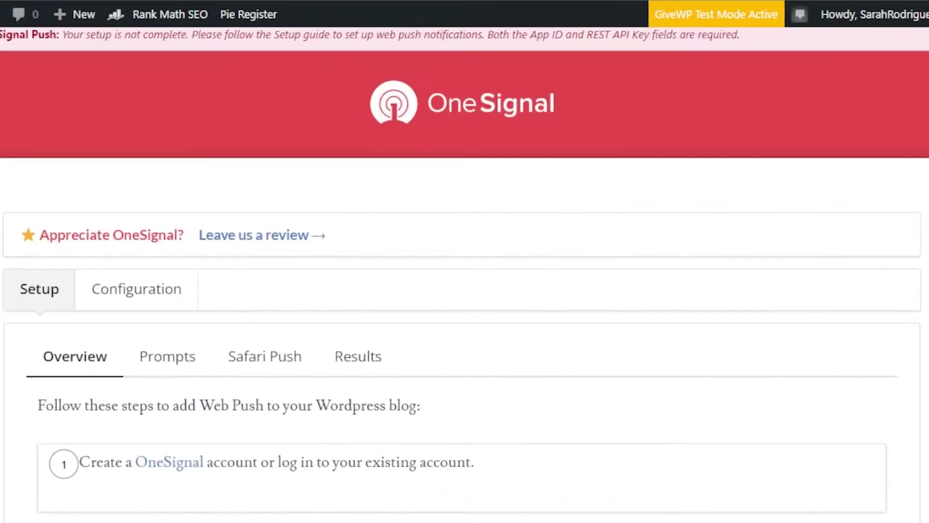
scroll(465, 271, up, 2)
Start creating a OneSignal account from the setup guide and read the guide's instruction on creating a Web Push app
scroll(465, 271, down, 5)
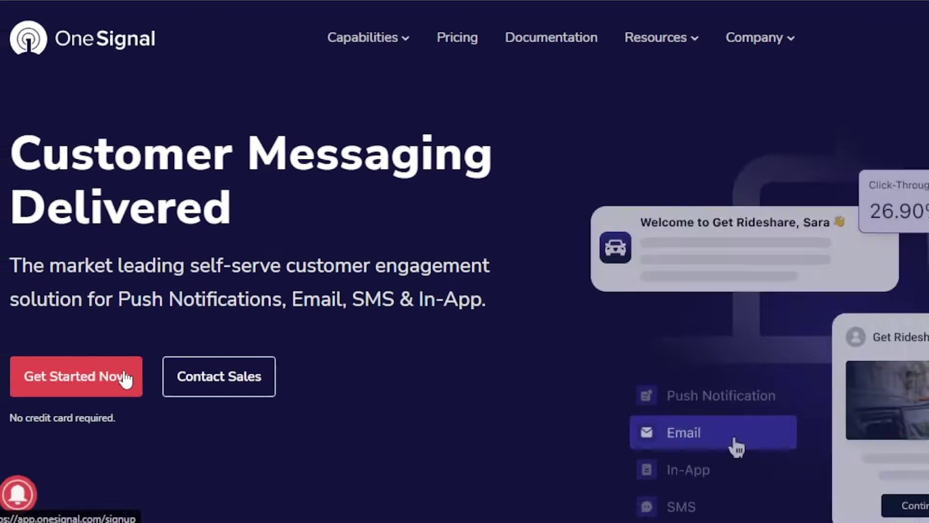
click(124, 377)
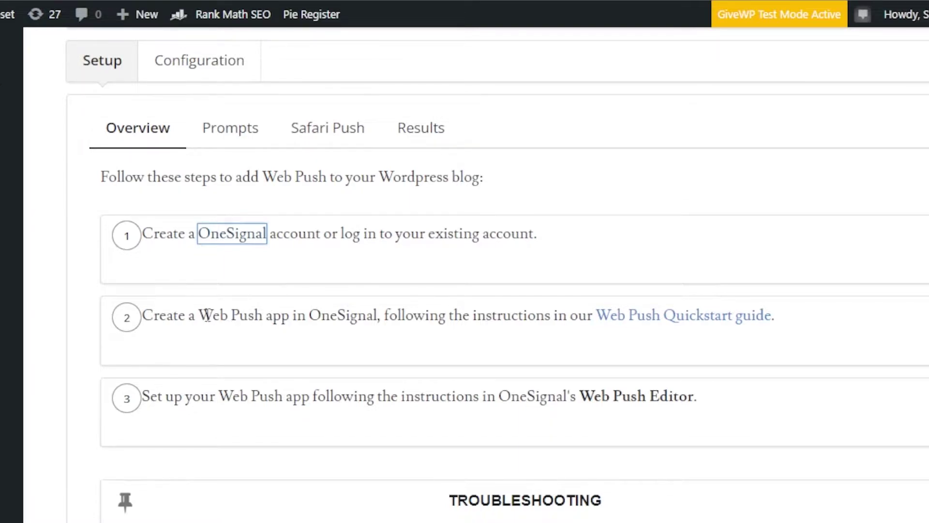
drag(206, 315, 401, 315)
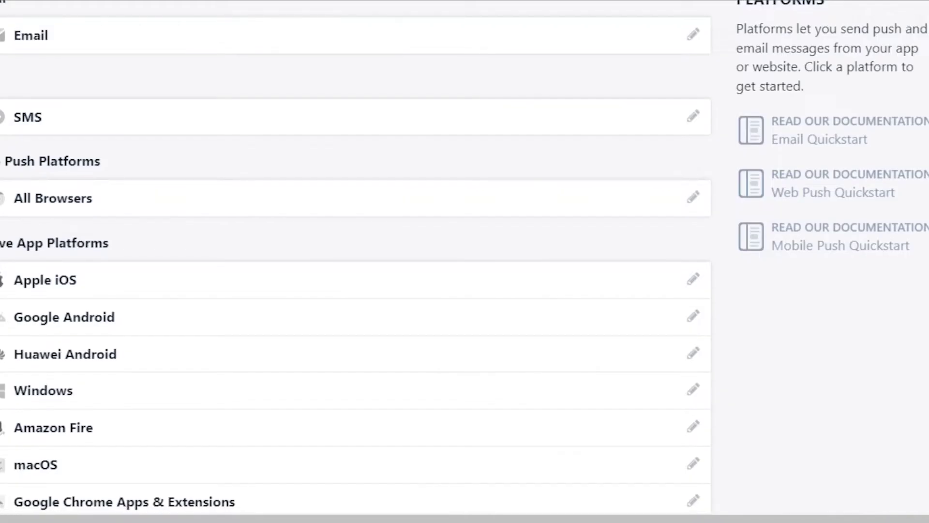
Open the email platform configuration in the OneSignal app settings and select OneSignal as the email provider
scroll(428, 226, up, 2)
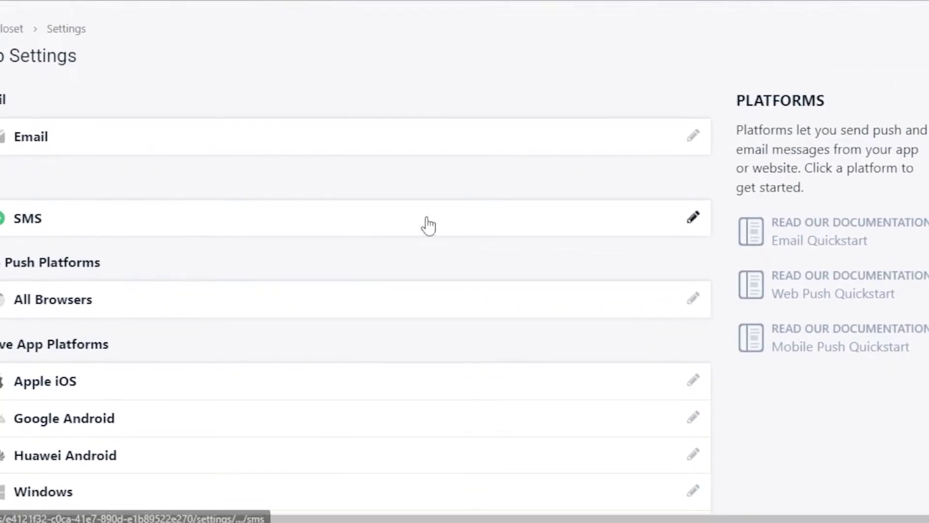
click(265, 140)
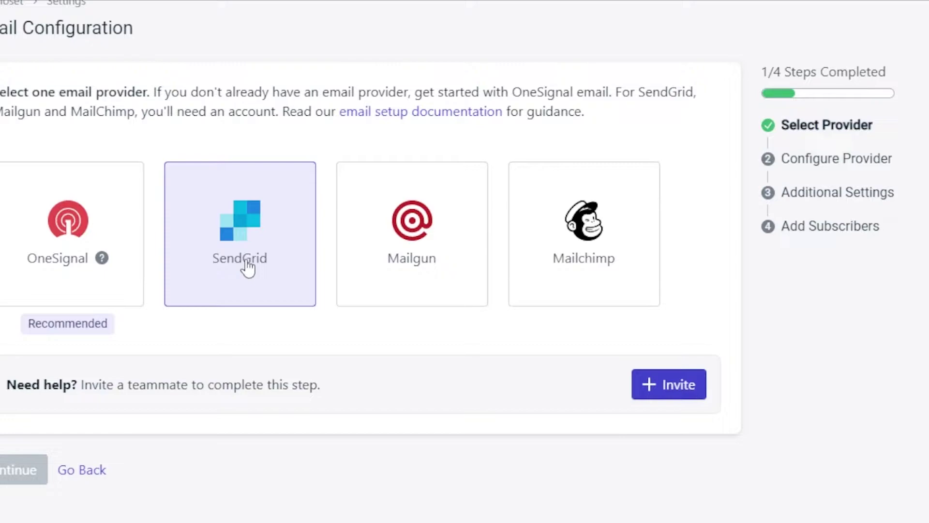
click(75, 237)
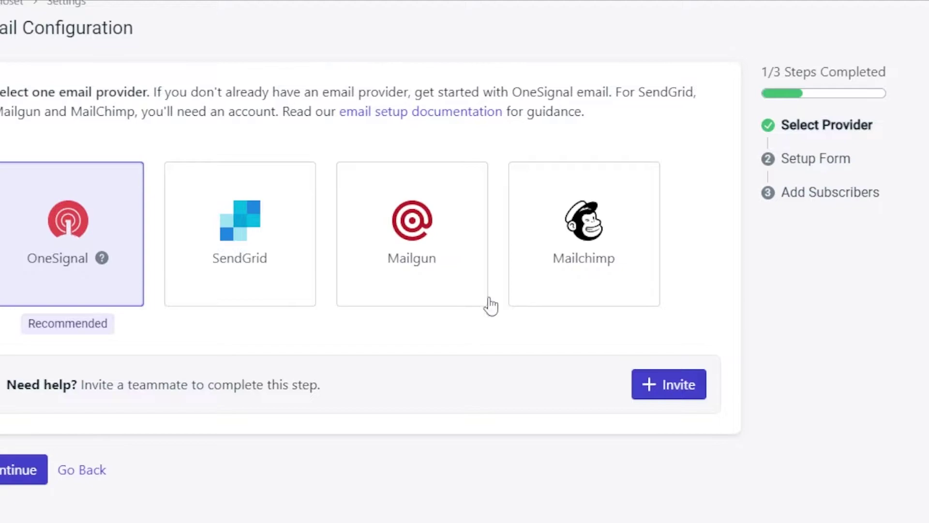
click(30, 470)
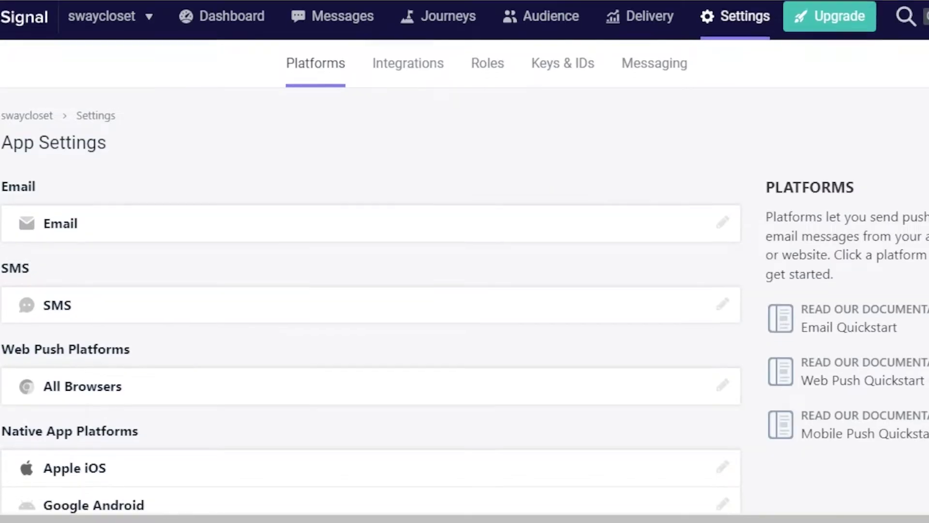
Open the SMS platform configuration and review its Twilio credential fields
scroll(259, 253, down, 1)
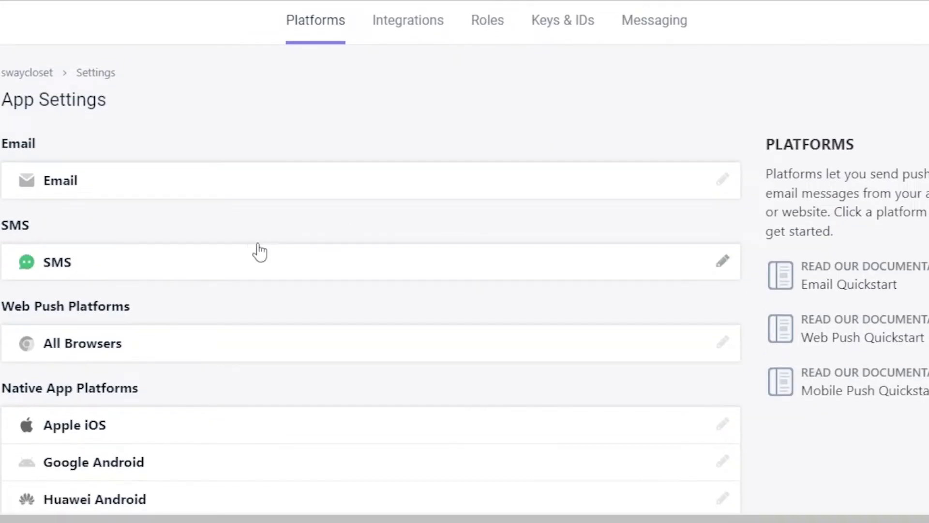
click(131, 261)
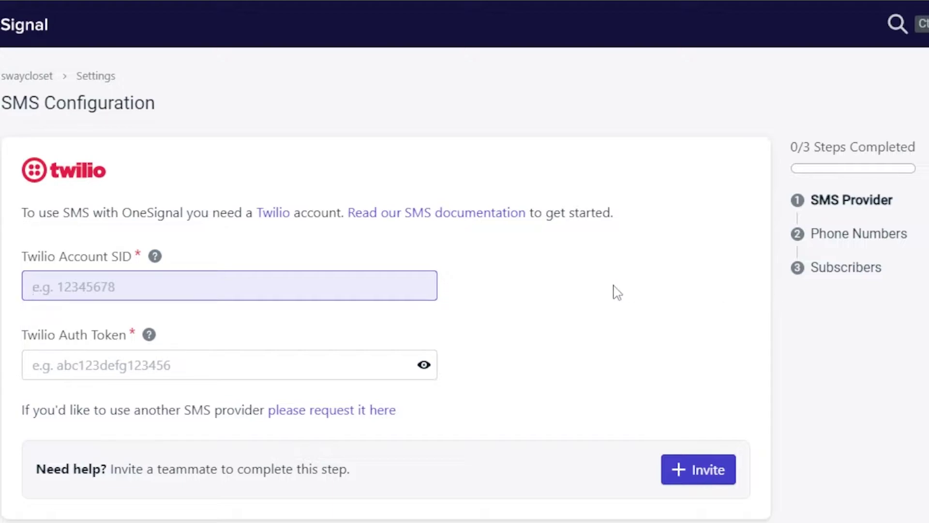
scroll(387, 291, down, 3)
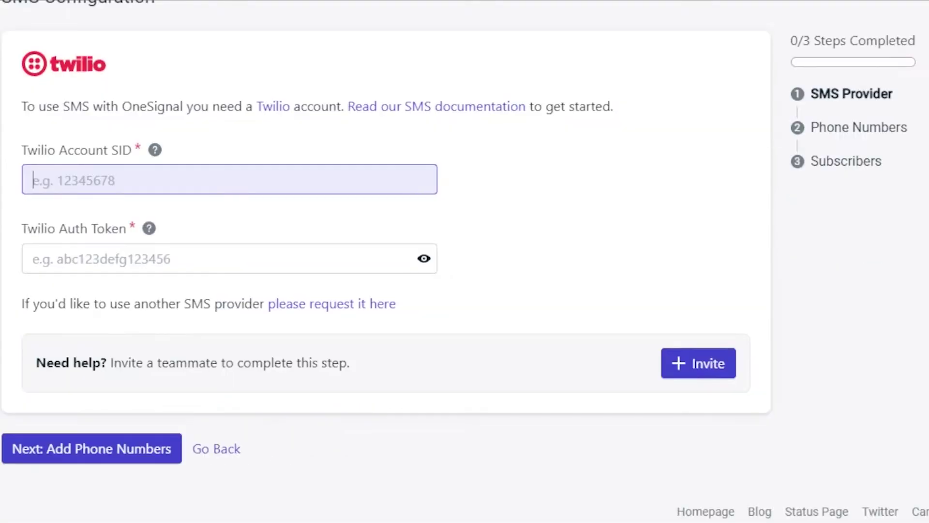
scroll(387, 291, up, 3)
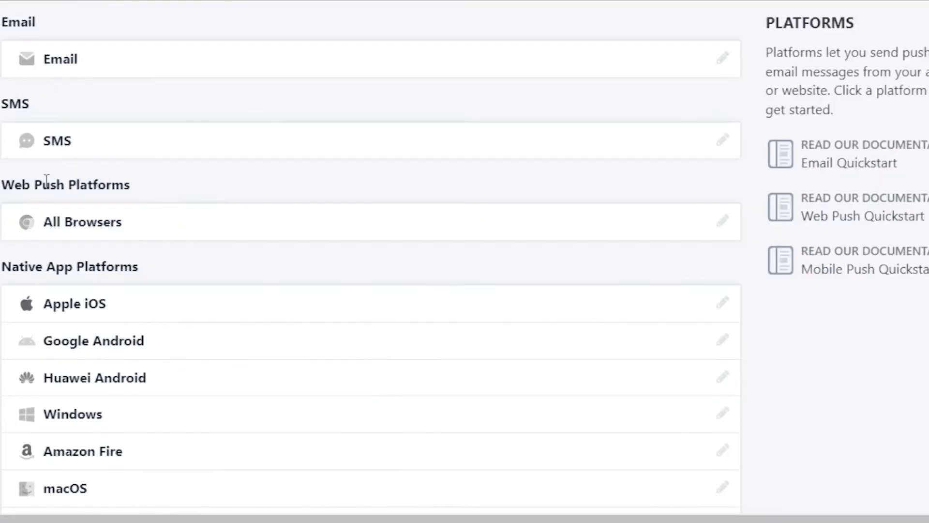
Open the All Browsers web push configuration and choose the Wordpress Plugin or Website Builder integration with WordPress as the CMS
click(127, 229)
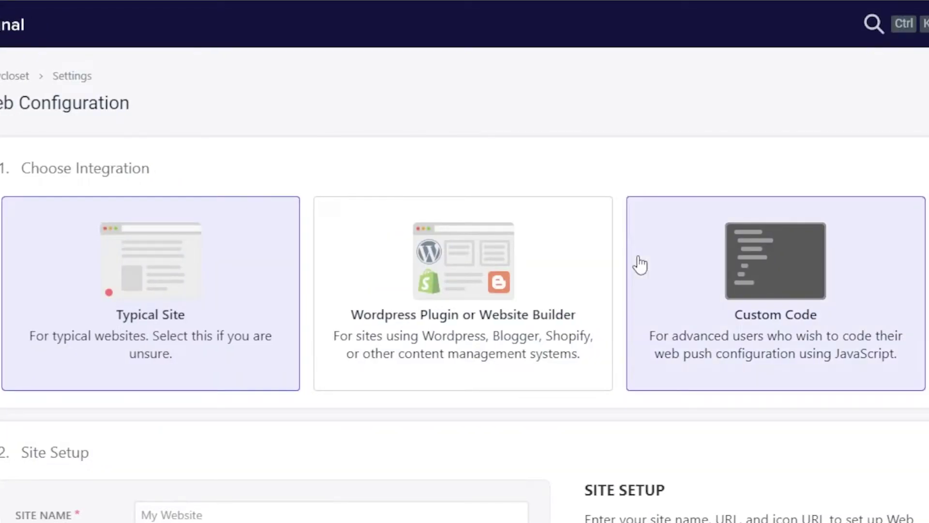
scroll(639, 264, down, 10)
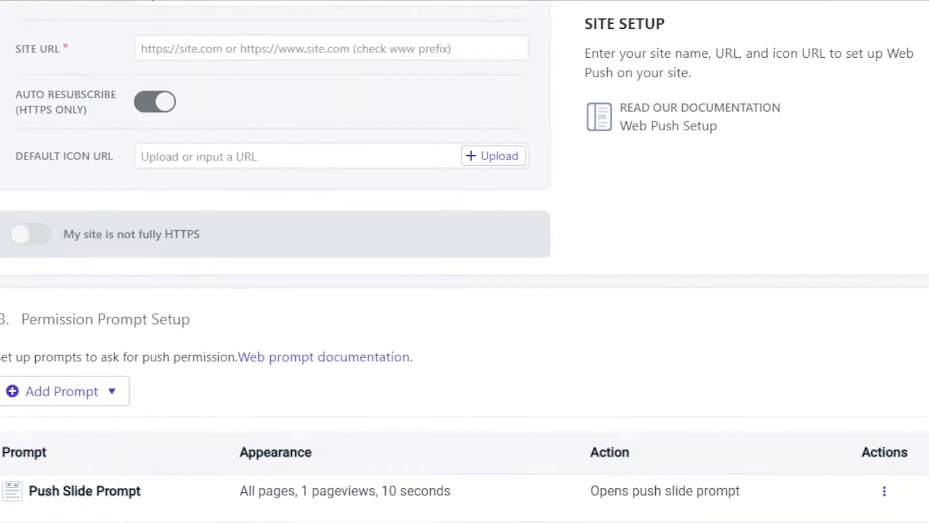
scroll(465, 261, up, 10)
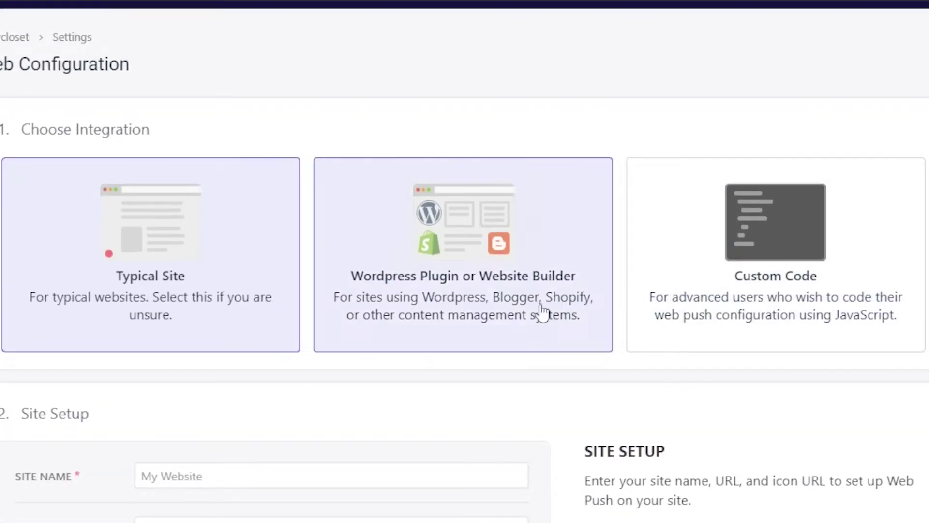
click(459, 285)
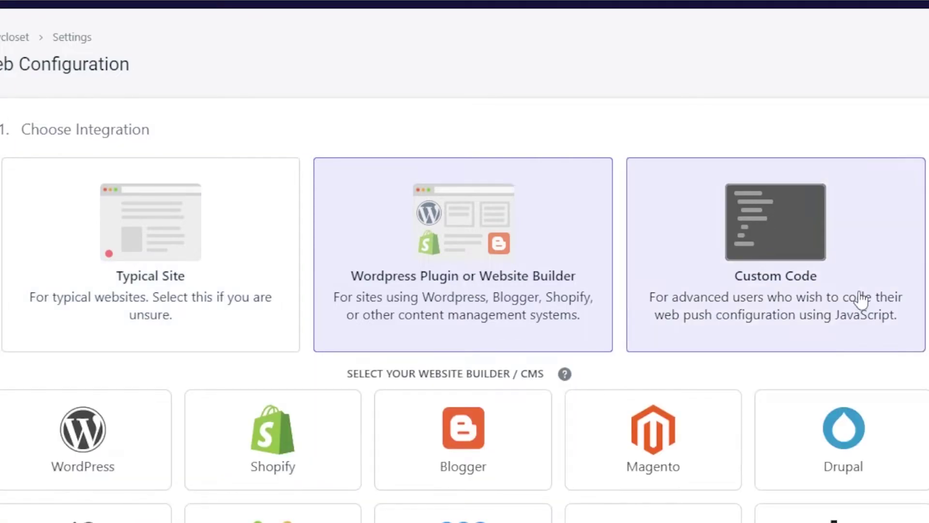
scroll(858, 303, down, 3)
click(57, 314)
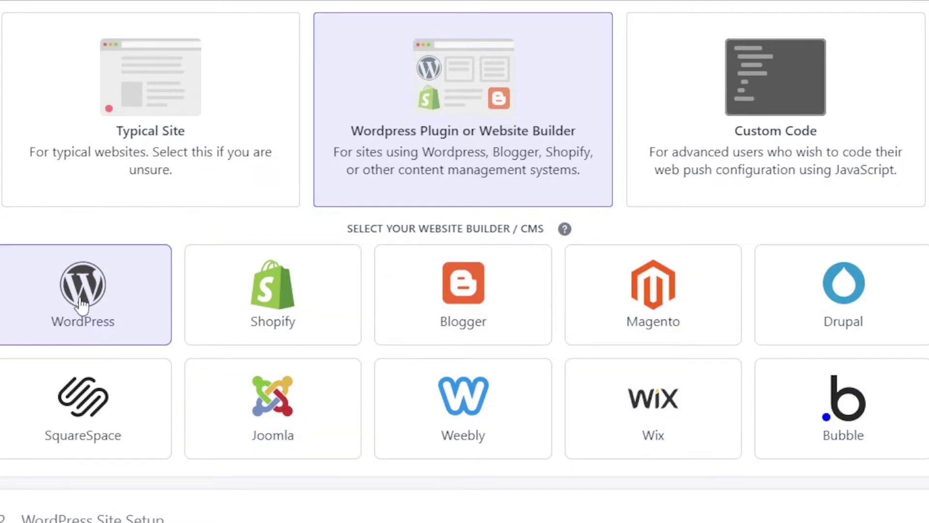
scroll(382, 292, down, 8)
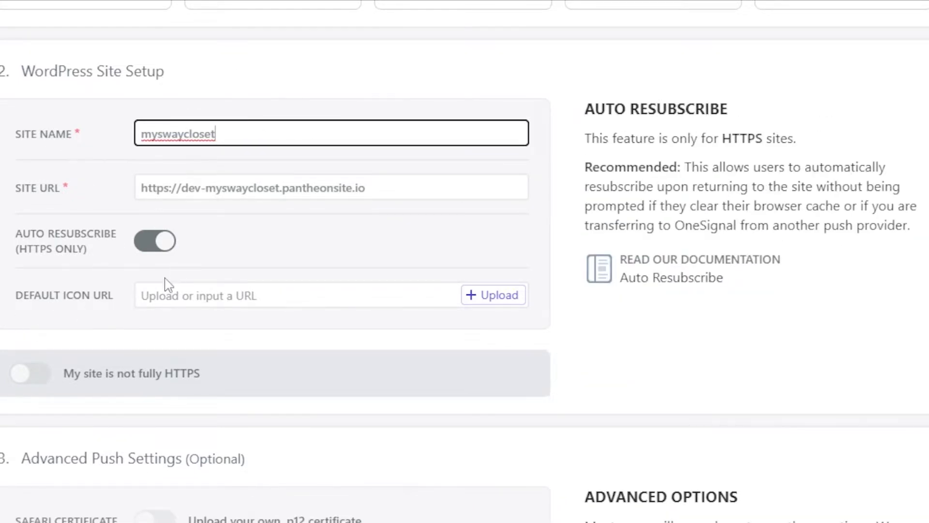
Check the WordPress site setup fields, leave Auto Resubscribe enabled and save the web push configuration
click(308, 283)
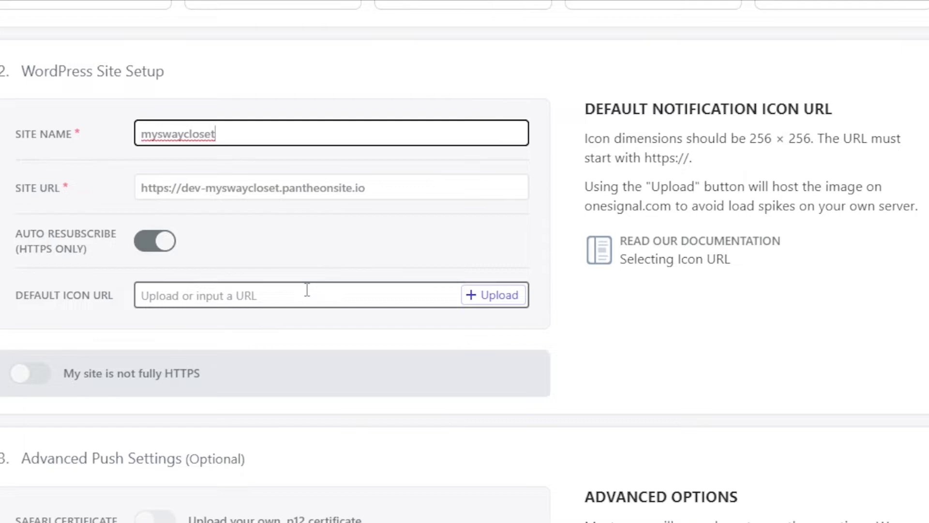
click(39, 239)
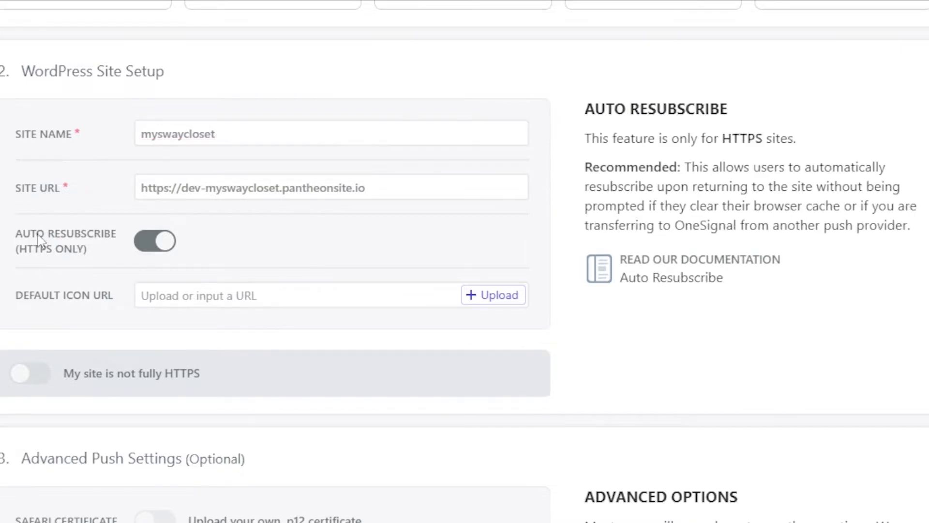
click(165, 245)
click(160, 247)
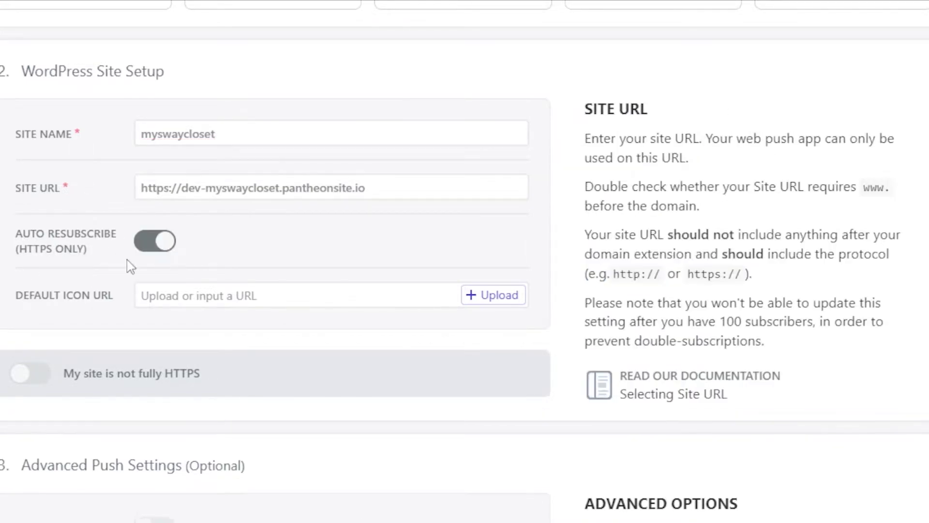
scroll(24, 259, down, 4)
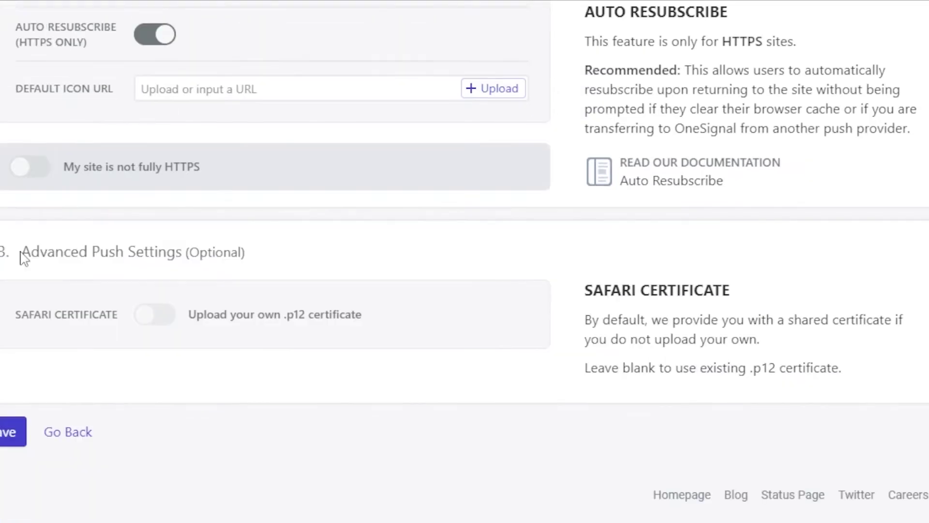
drag(29, 252, 210, 252)
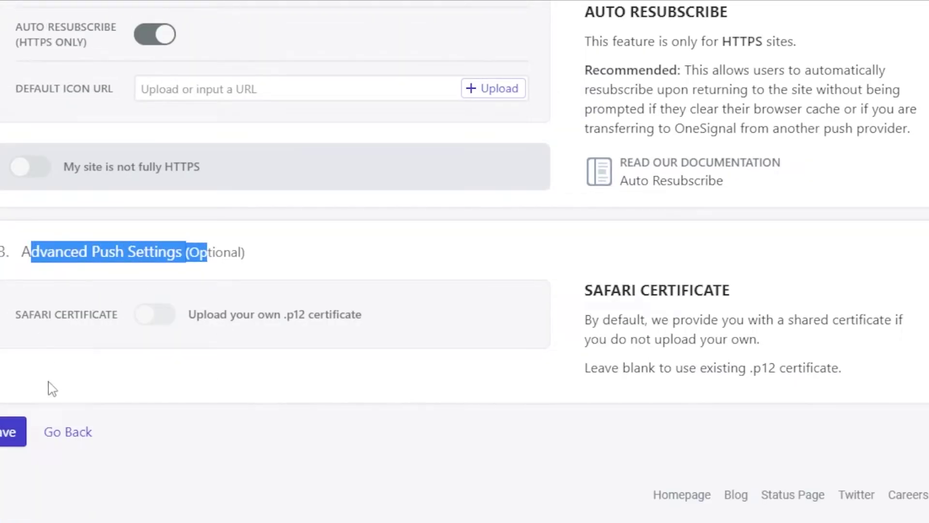
click(12, 431)
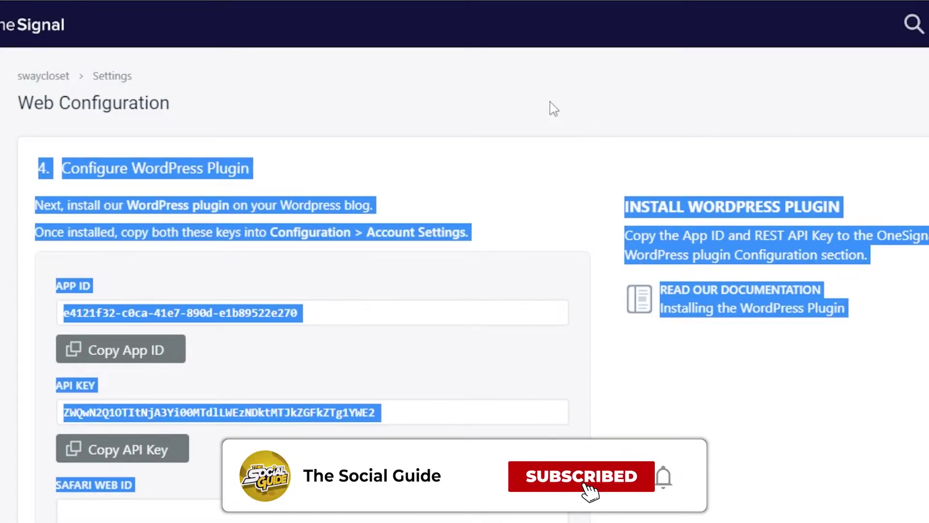
click(554, 109)
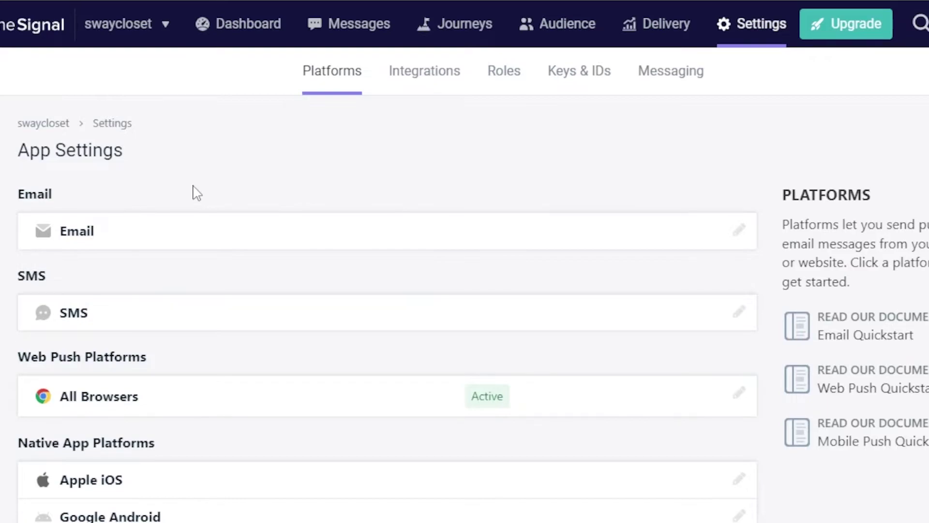
Look through the web push and native app platforms in the app settings and the list of apps
scroll(465, 290, down, 5)
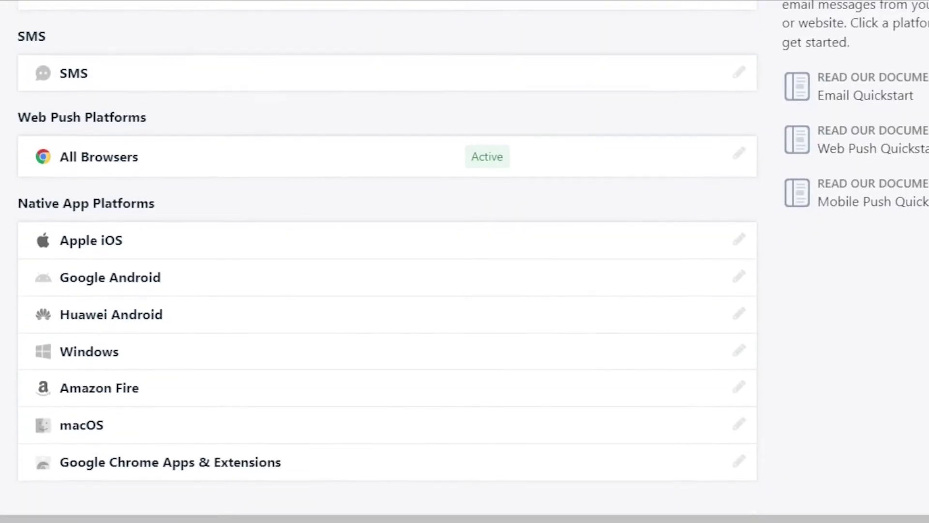
scroll(464, 261, down, 2)
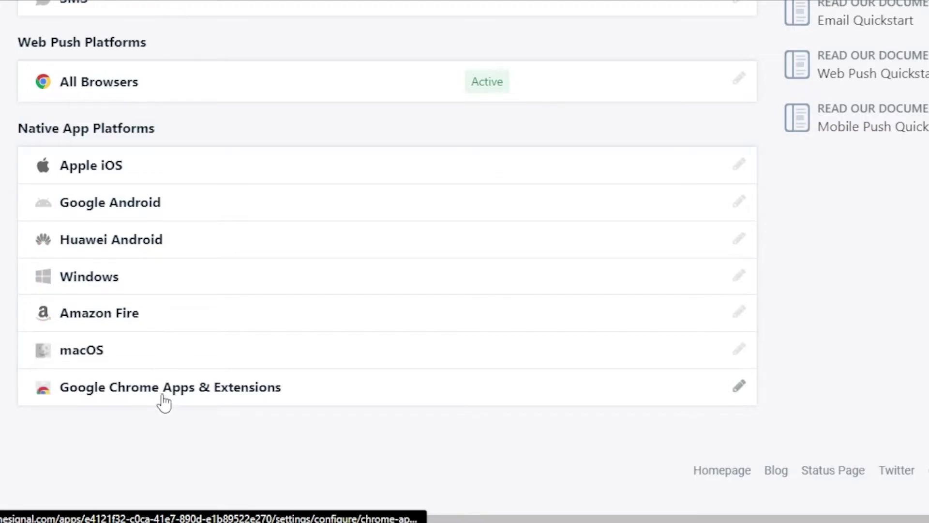
scroll(465, 261, up, 6)
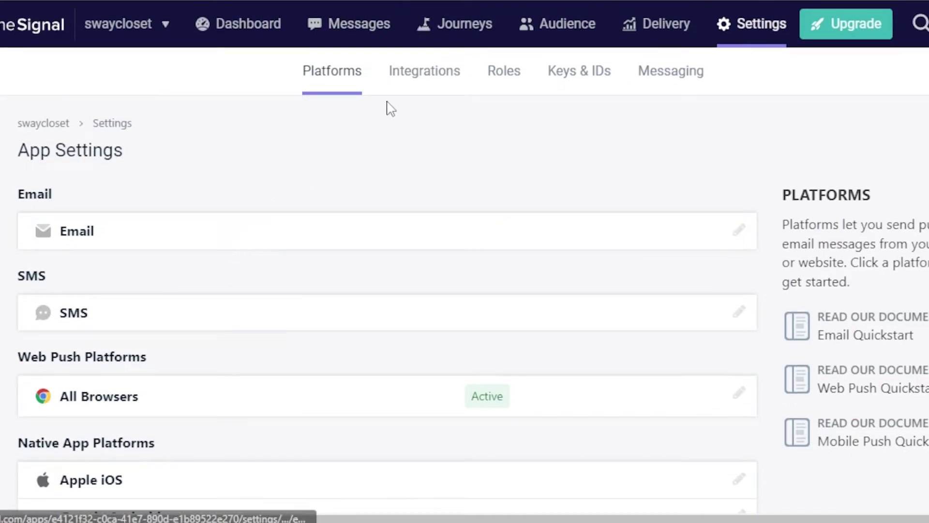
click(132, 33)
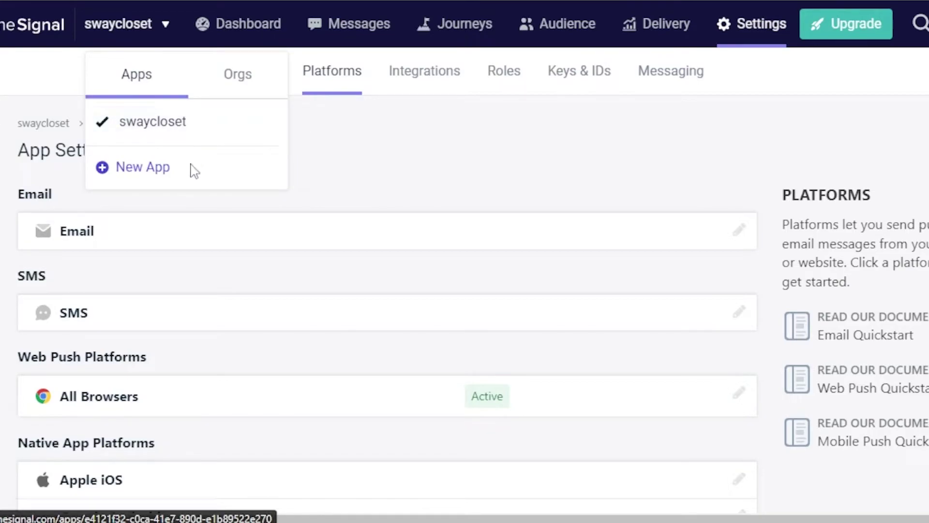
Create a new push message and name it "Welcome"
click(352, 27)
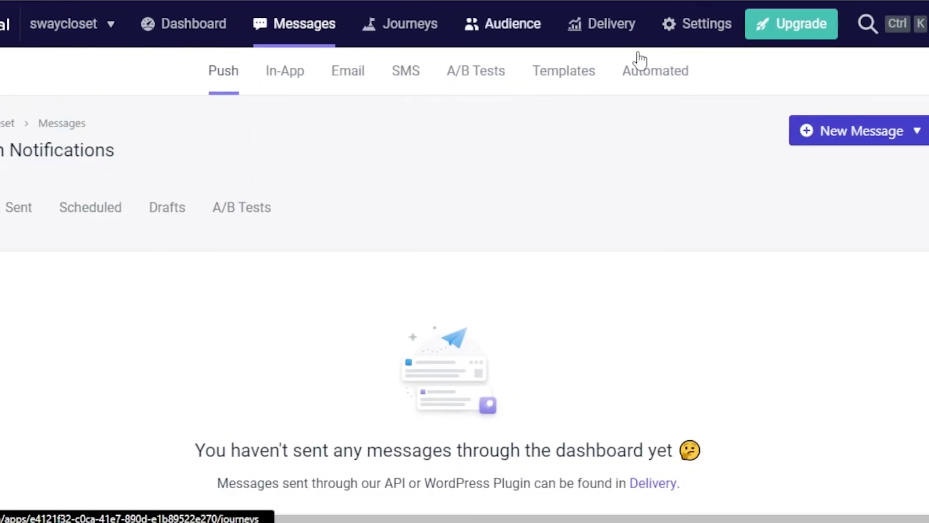
click(906, 131)
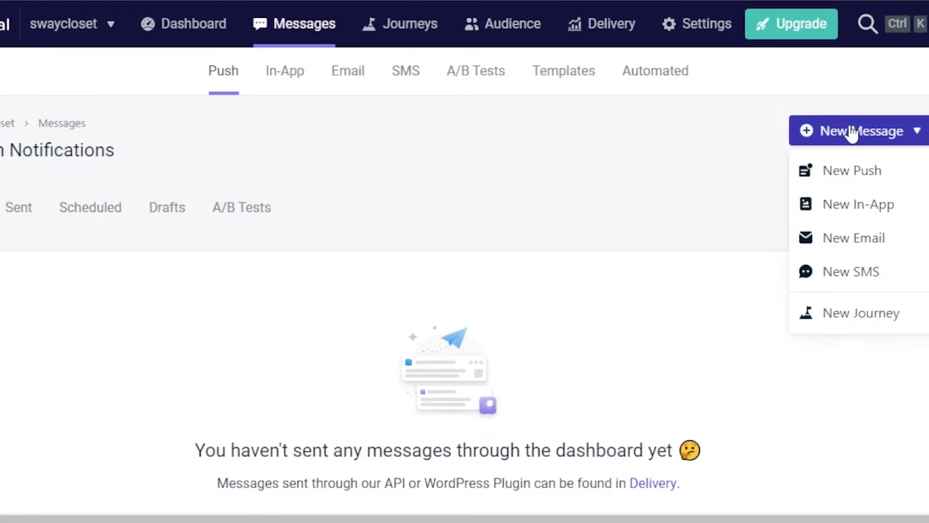
click(838, 172)
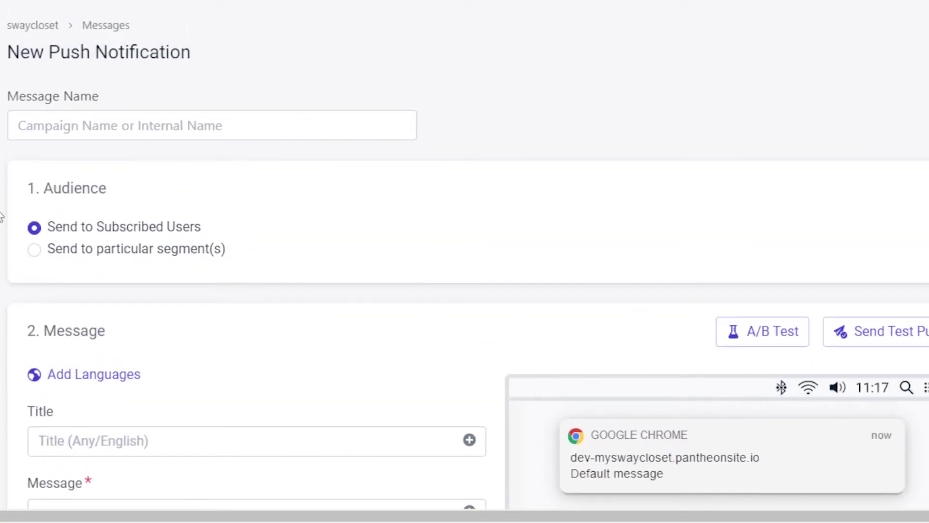
click(94, 125)
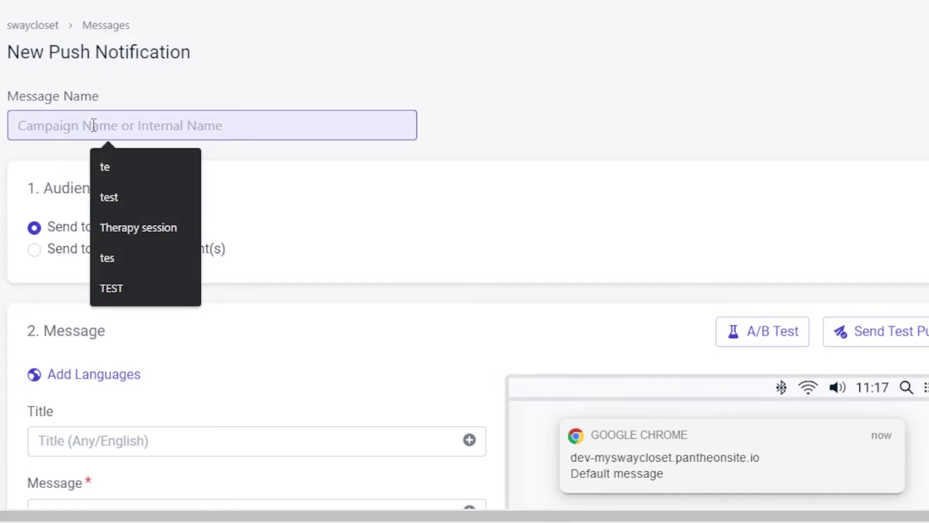
text(Welcome)
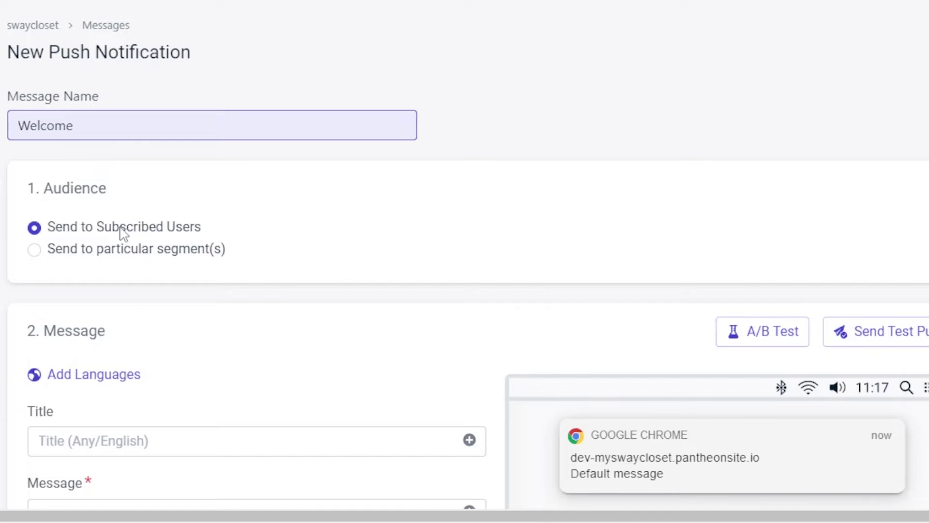
Examine the languages that can be added to the push message and close the list without adding any
scroll(243, 139, down, 4)
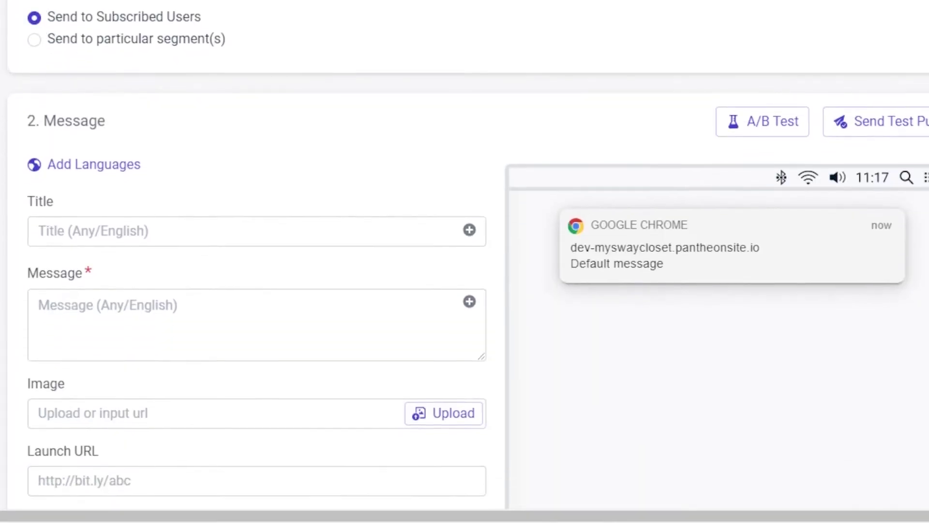
click(95, 164)
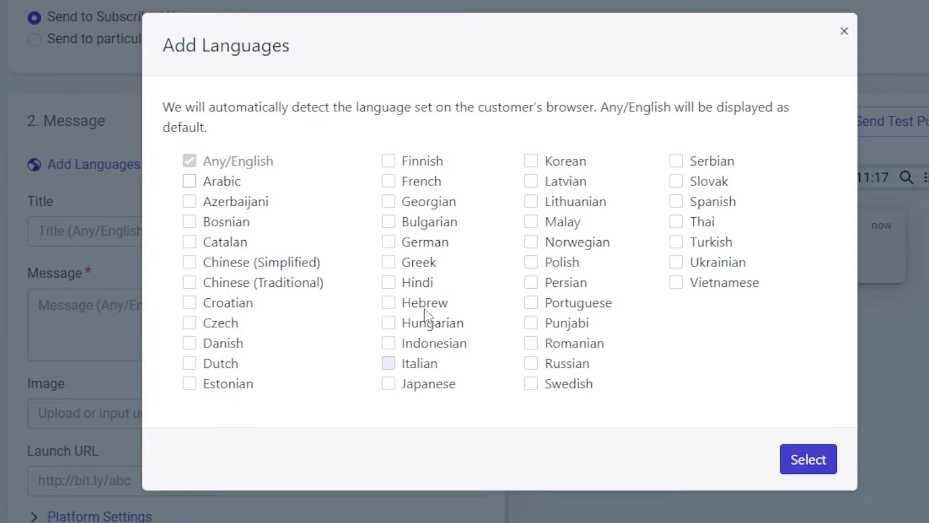
click(95, 229)
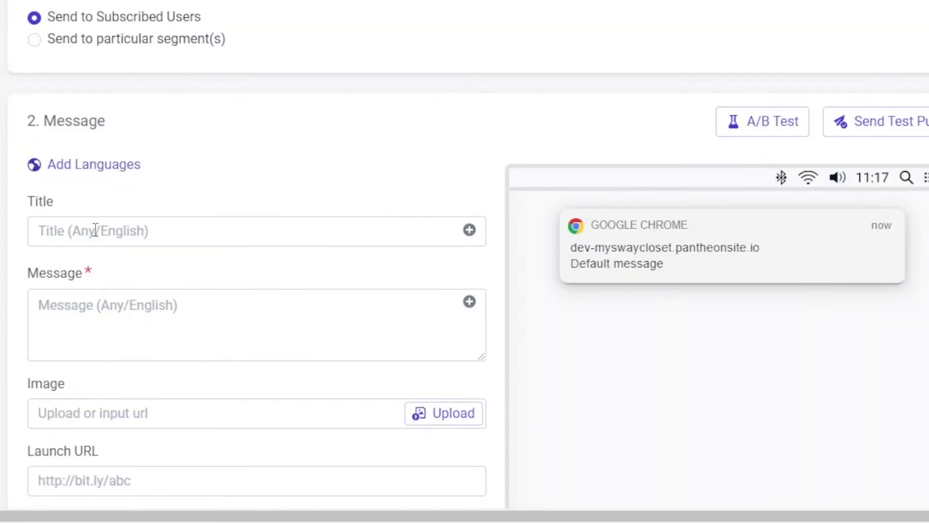
Set the notification's title to "Welcome To The Website" and its message to "Welcome to our website, learn about software with easy tutorial."
click(128, 231)
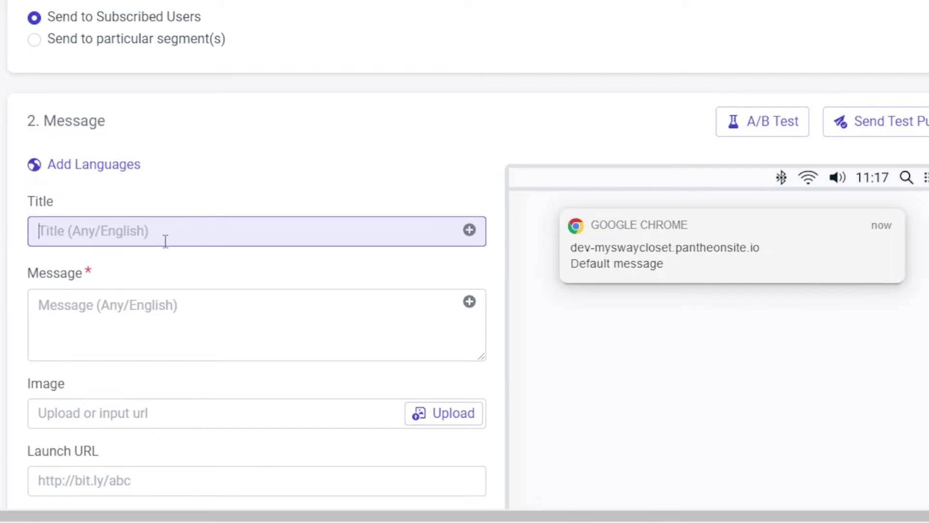
text(Welcome To The Website)
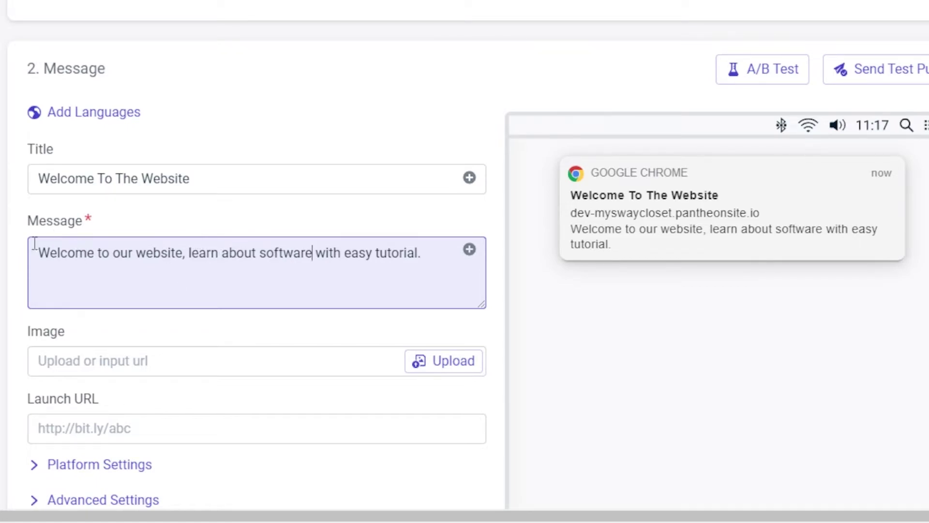
drag(40, 253, 416, 274)
click(537, 309)
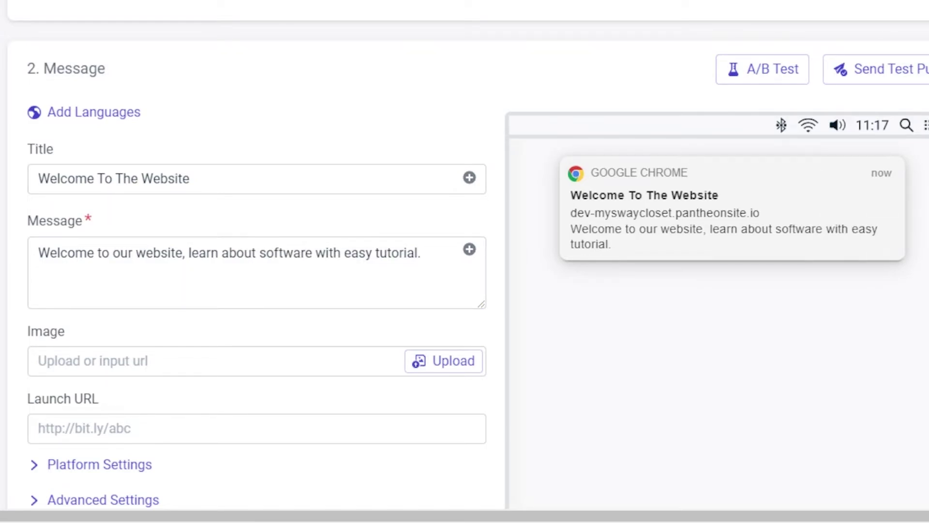
Expand the push message's Advanced Settings and examine the Priority and Time To Live options
scroll(507, 82, down, 4)
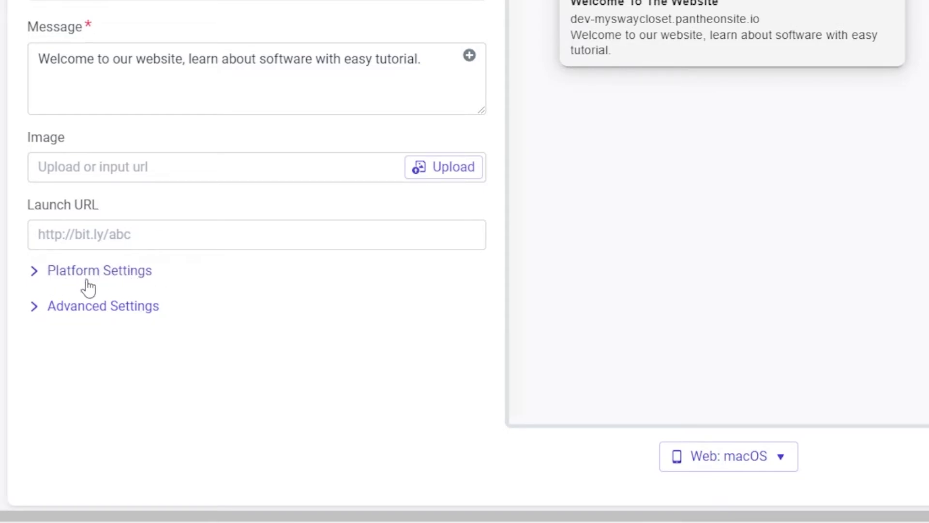
click(80, 312)
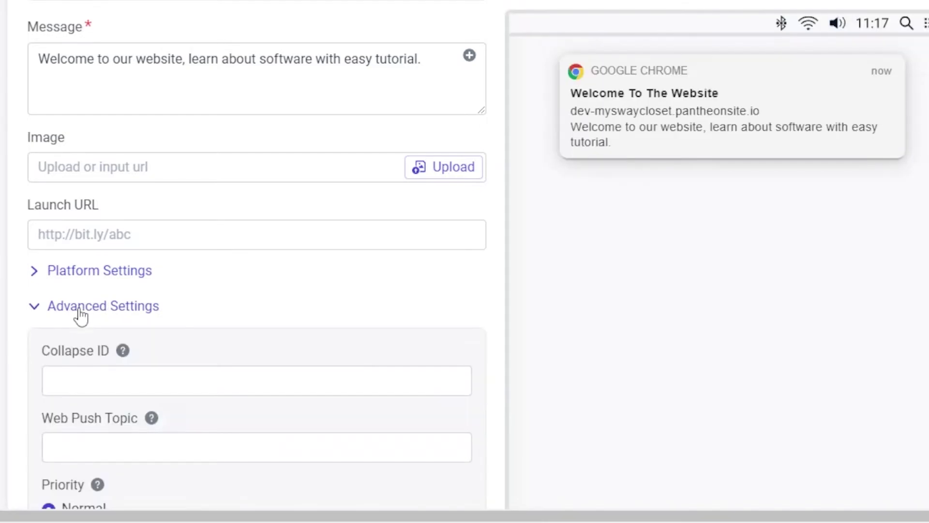
scroll(257, 255, down, 6)
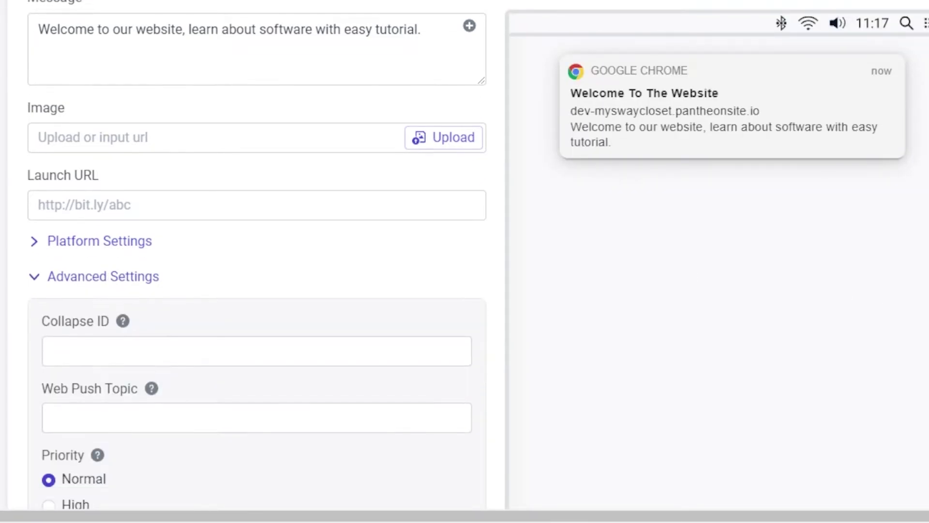
scroll(257, 255, down, 3)
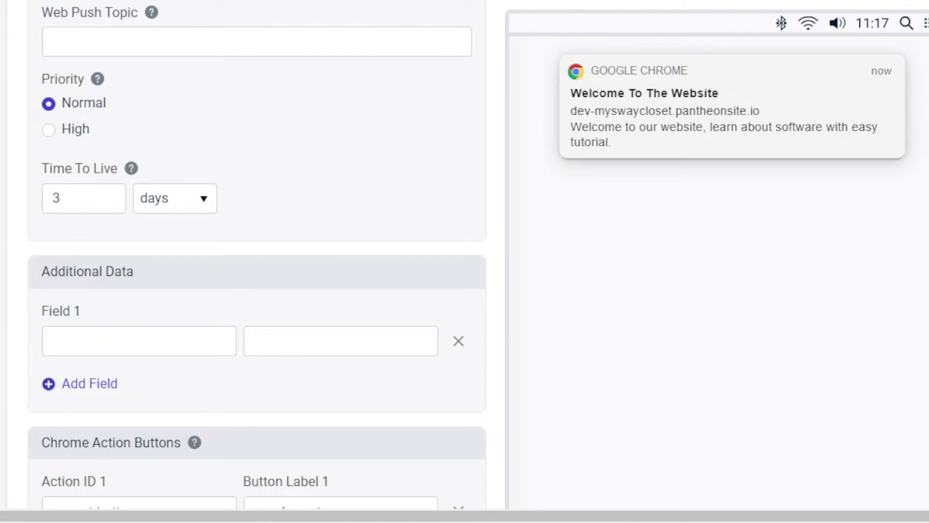
scroll(531, 212, down, 2)
drag(54, 103, 121, 119)
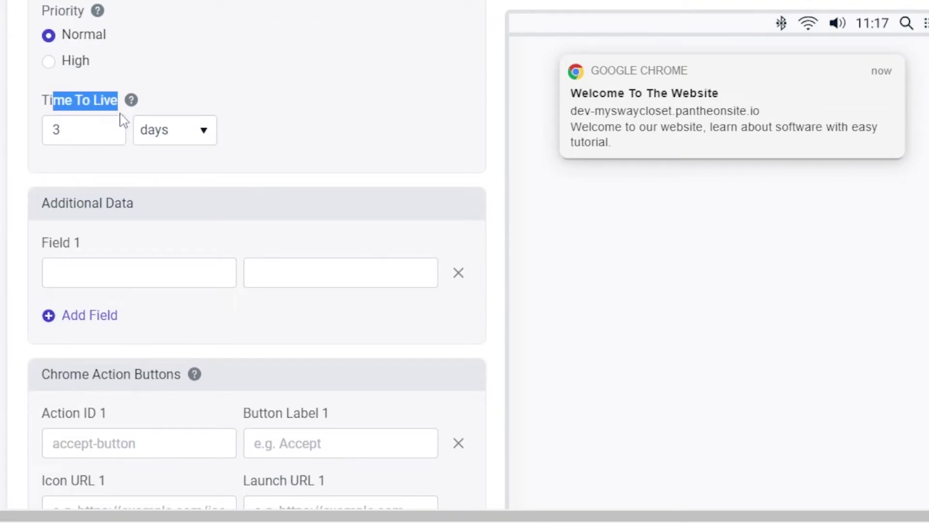
click(109, 126)
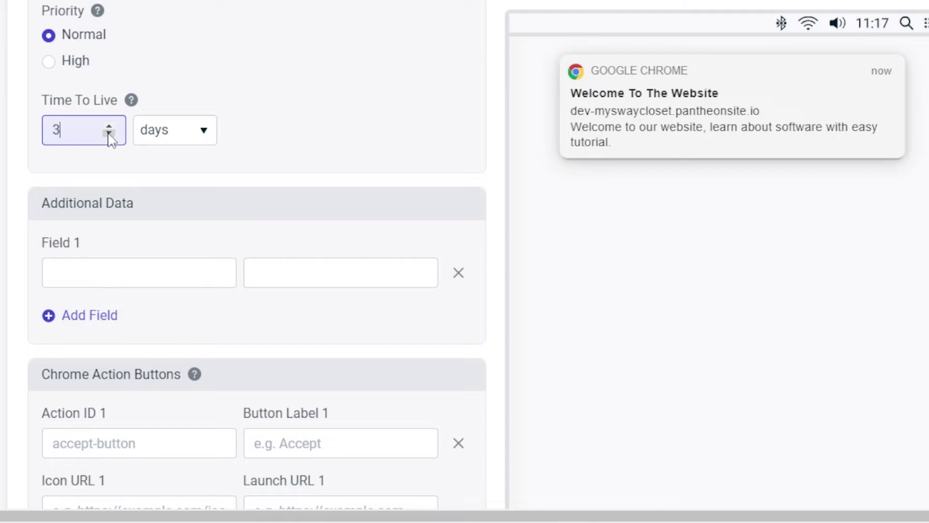
click(109, 125)
Examine the push message's Additional Data, Chrome Action Buttons and Delivery Schedule options and recheck the message form
scroll(887, 350, down, 5)
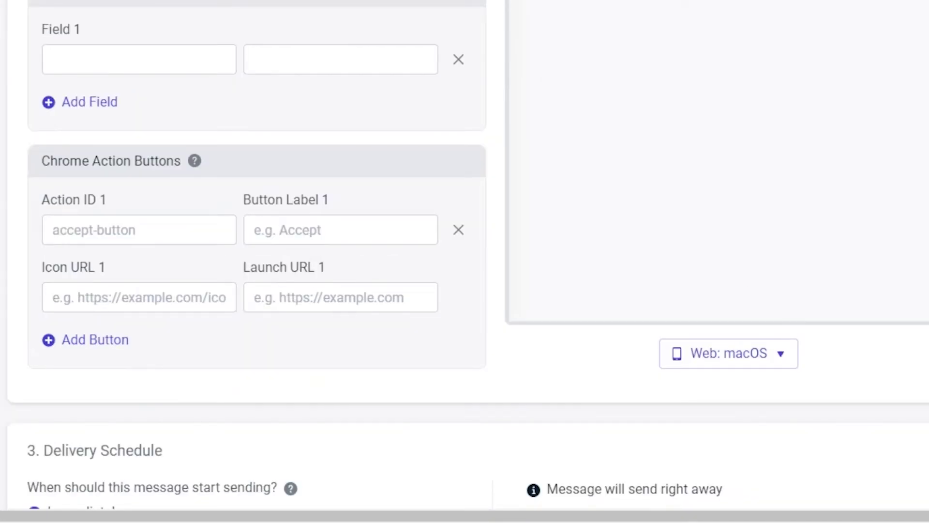
scroll(468, 252, down, 7)
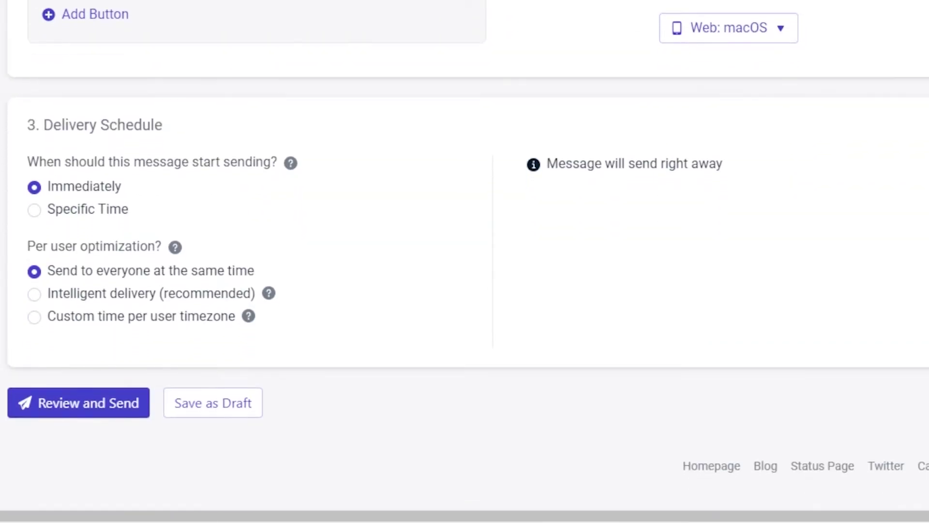
scroll(464, 261, up, 20)
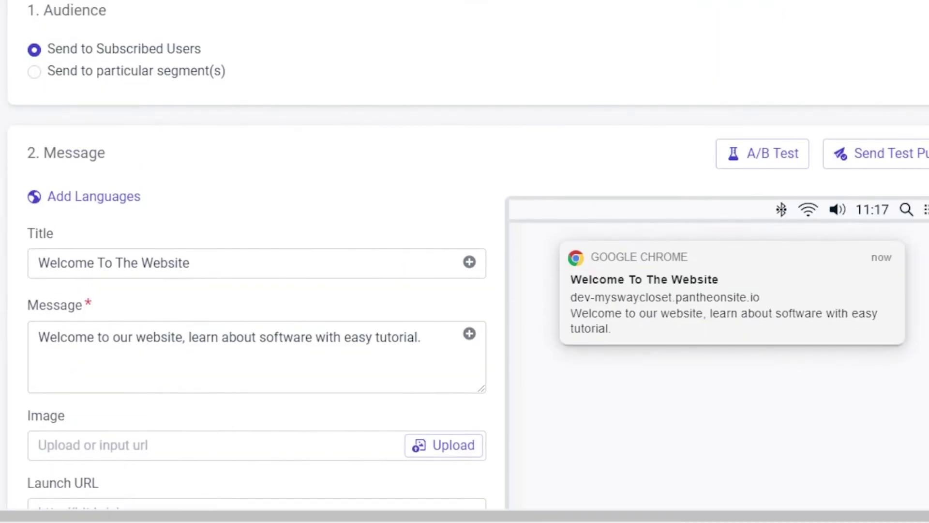
scroll(442, 301, down, 20)
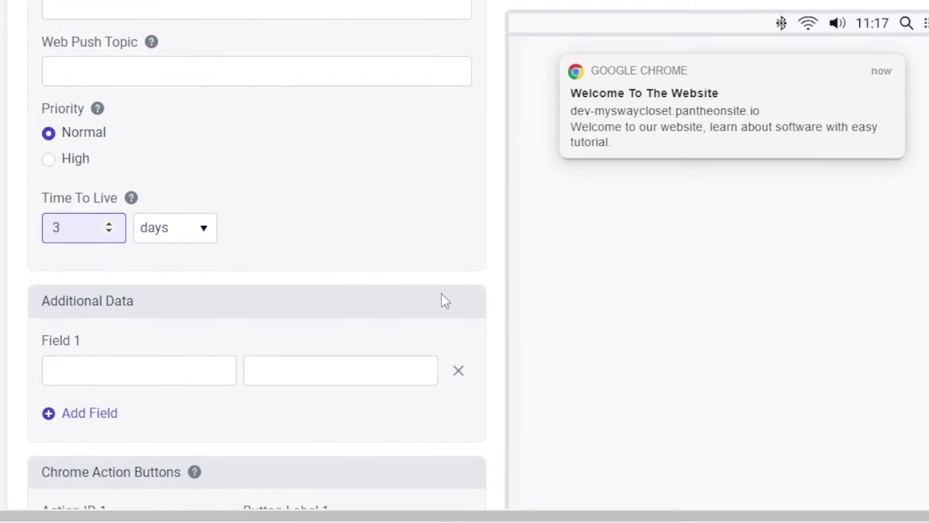
scroll(464, 262, down, 12)
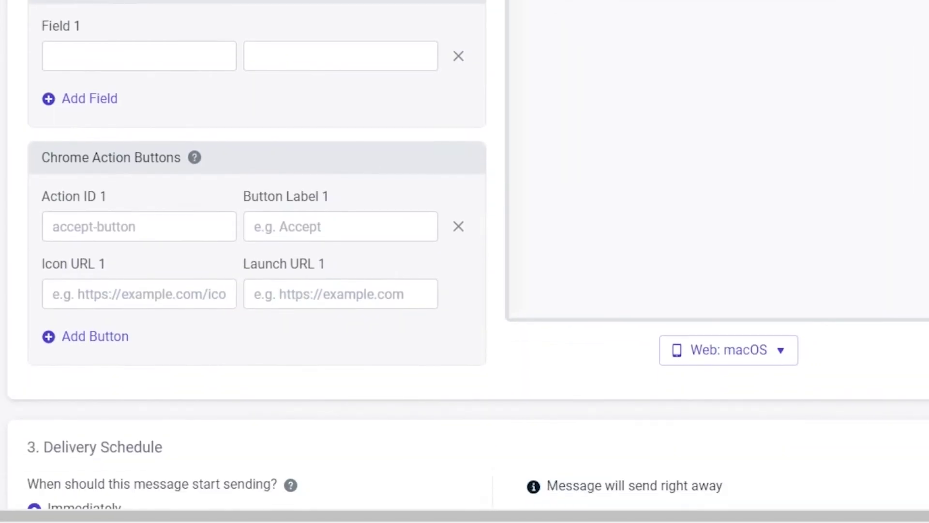
scroll(464, 262, up, 2)
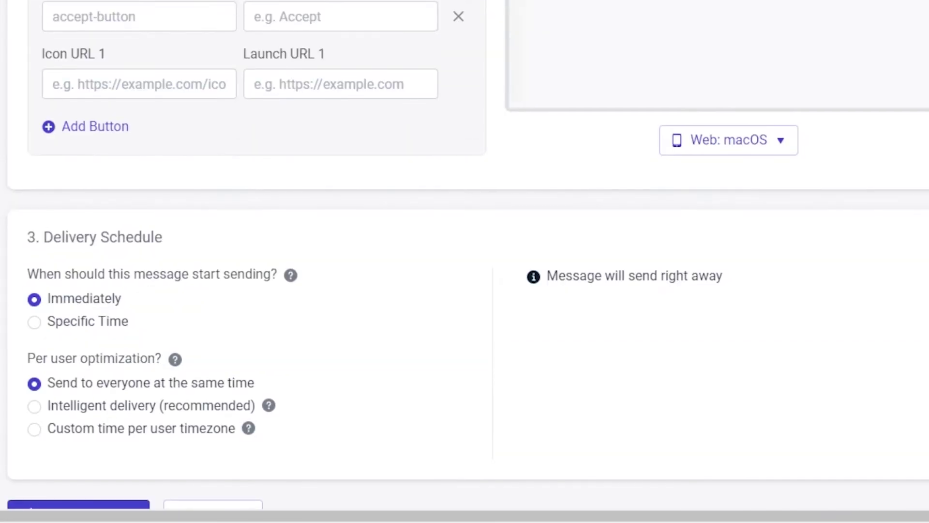
scroll(465, 262, up, 15)
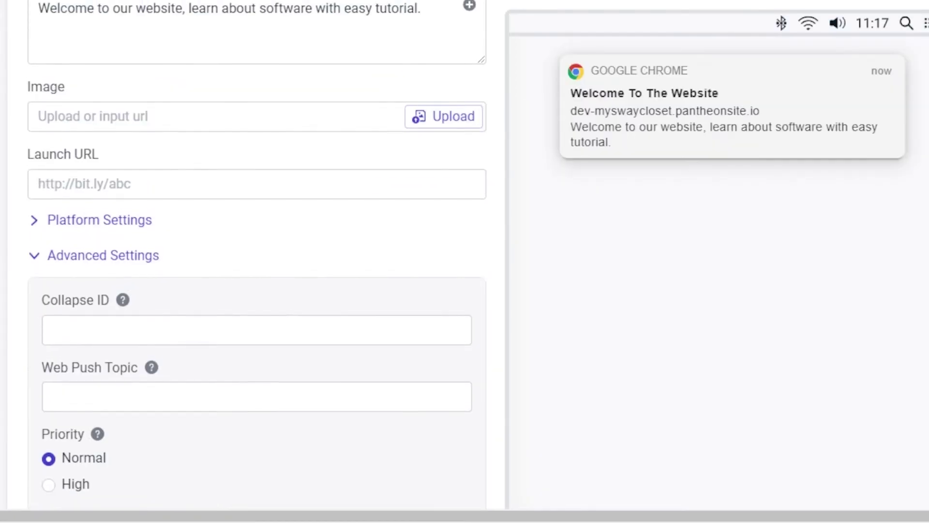
Examine the Chrome notification preview alongside the title and message entered for the push message
mouse_move(572, 69)
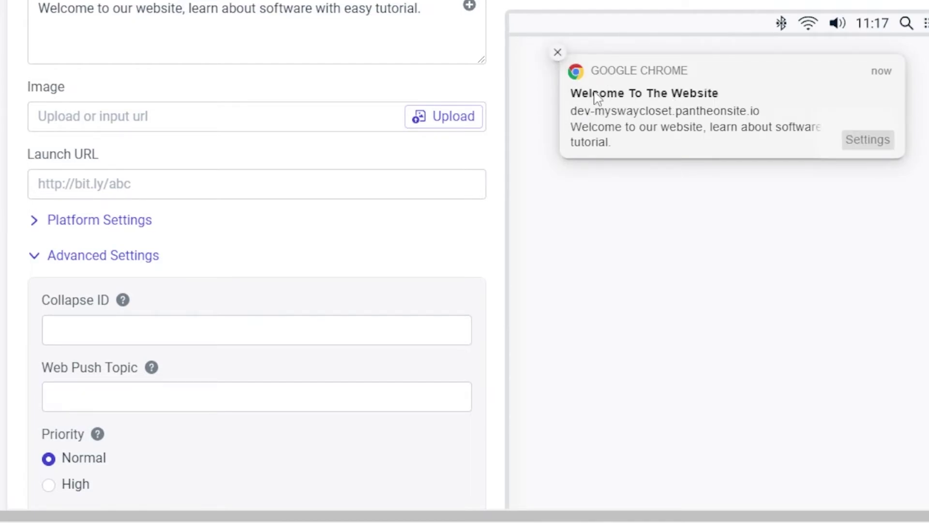
scroll(256, 261, up, 10)
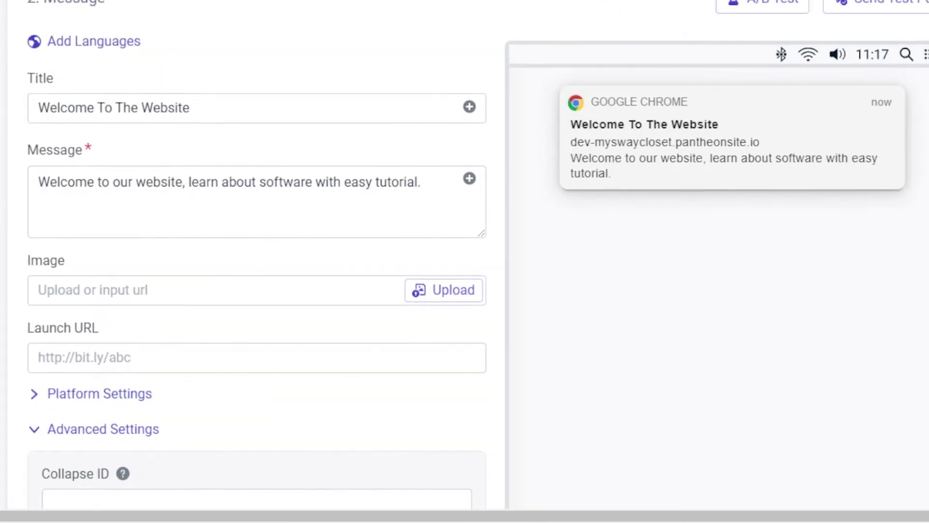
scroll(257, 262, down, 8)
scroll(257, 261, up, 1)
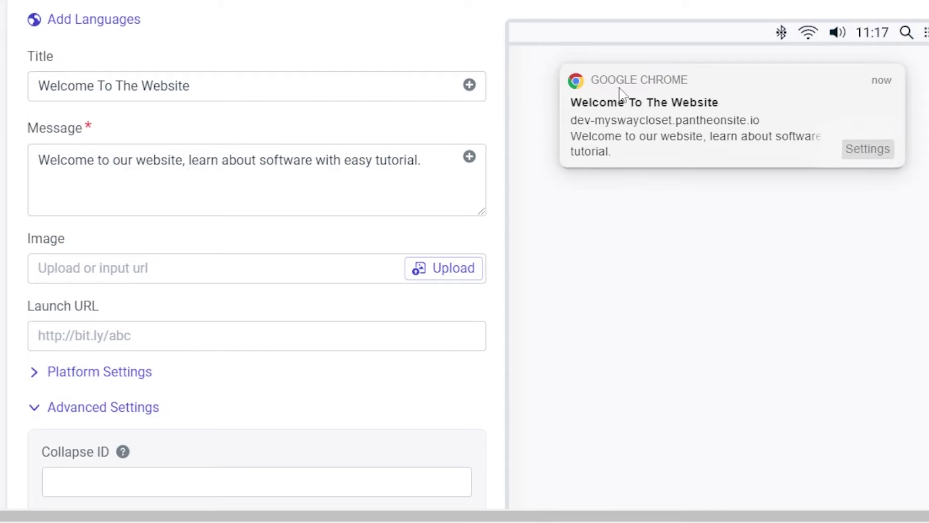
scroll(256, 261, up, 10)
scroll(257, 262, down, 14)
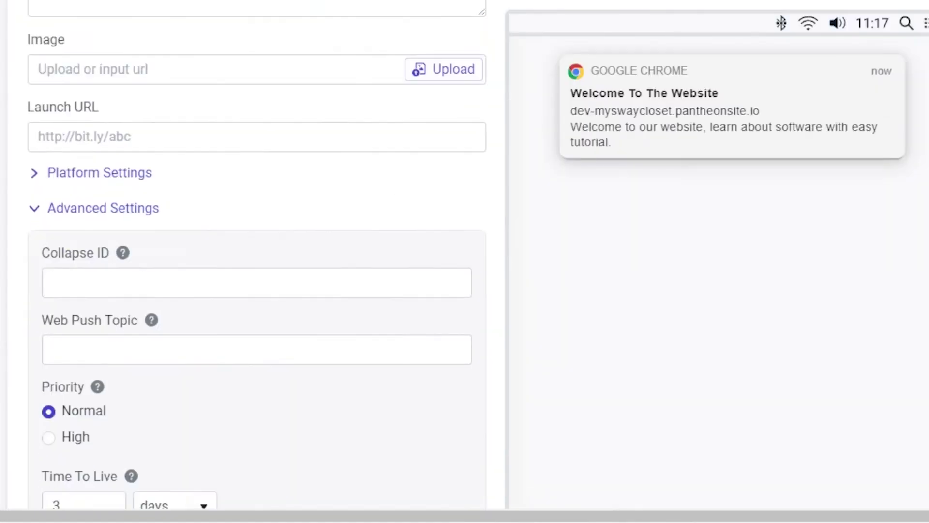
scroll(256, 261, up, 13)
scroll(256, 262, up, 1)
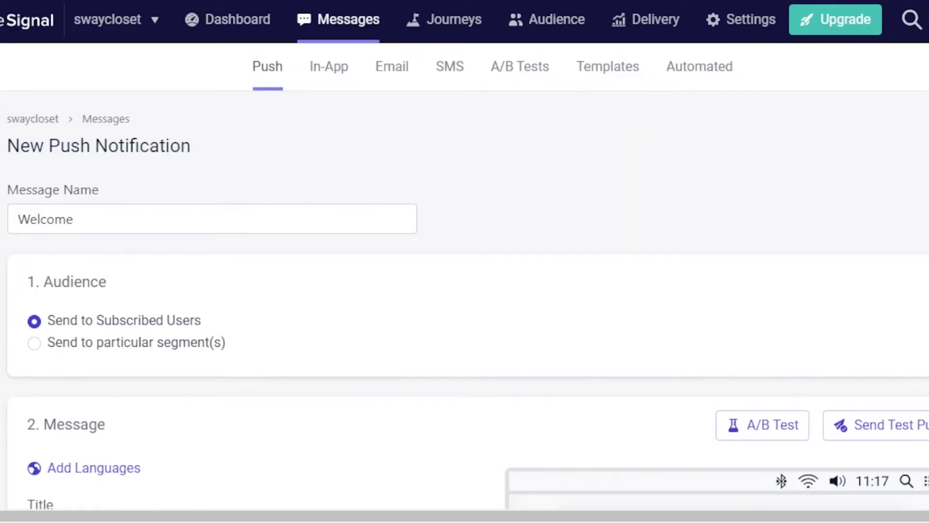
Review the push notification form from its audience choice through the message fields to the Advanced Settings
scroll(464, 261, down, 8)
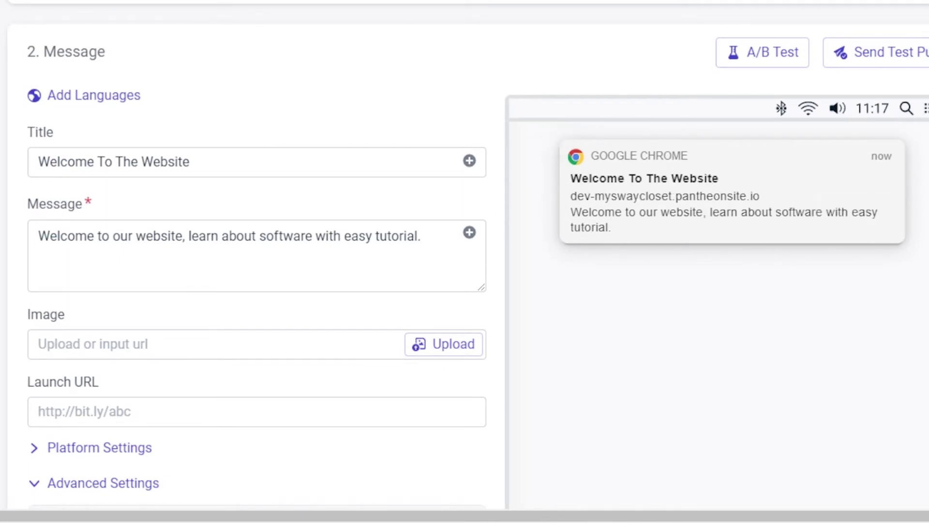
scroll(257, 262, down, 10)
scroll(257, 262, up, 3)
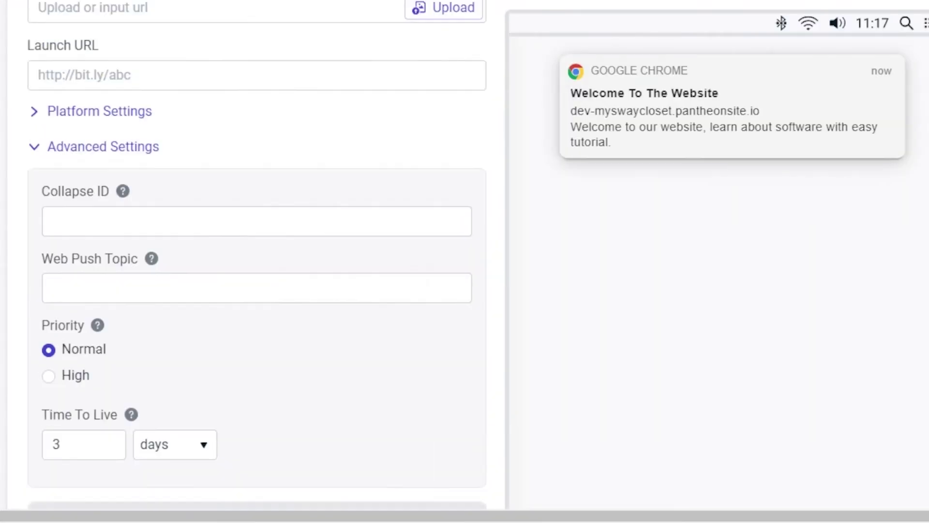
scroll(257, 262, up, 12)
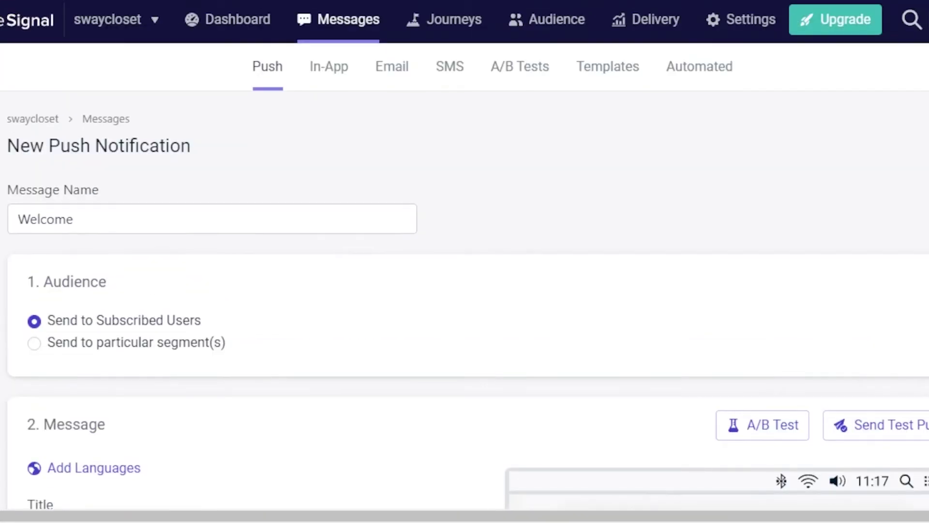
scroll(751, 275, down, 3)
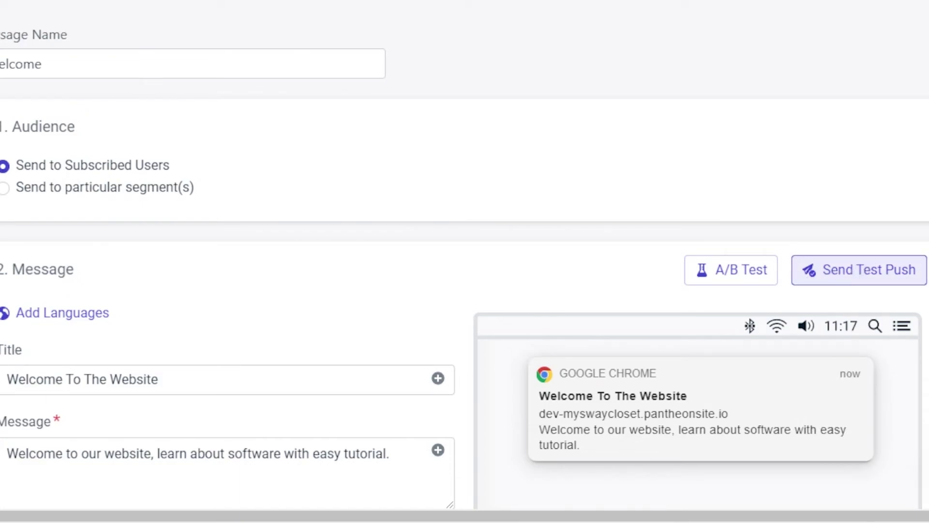
scroll(465, 261, up, 3)
scroll(465, 261, down, 10)
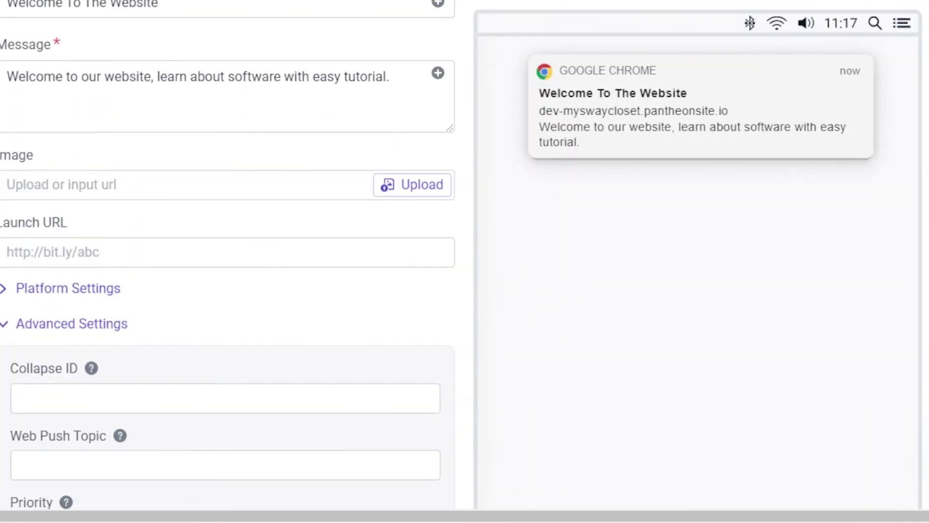
scroll(227, 261, down, 6)
scroll(227, 262, up, 10)
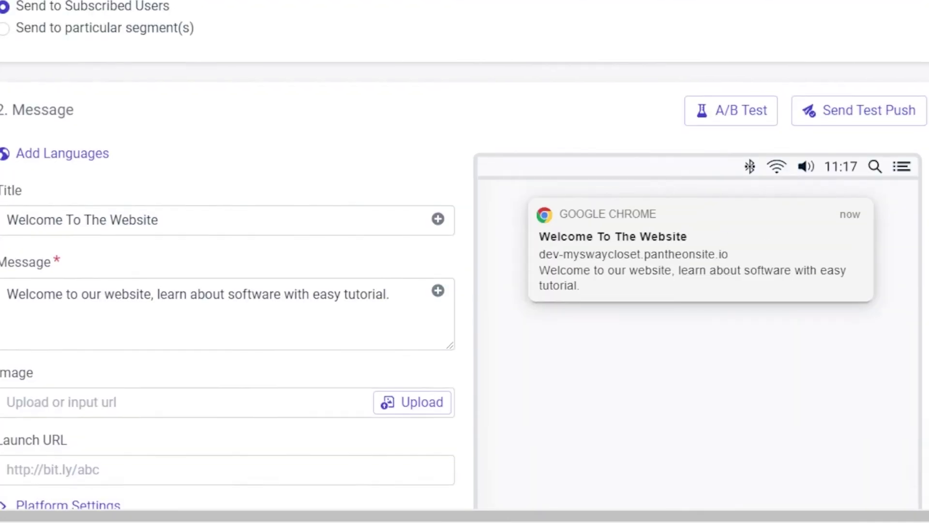
Open the list of apps for swaycloset and cancel leaving the unsaved push notification page
scroll(464, 261, up, 4)
scroll(464, 262, down, 3)
scroll(464, 261, up, 5)
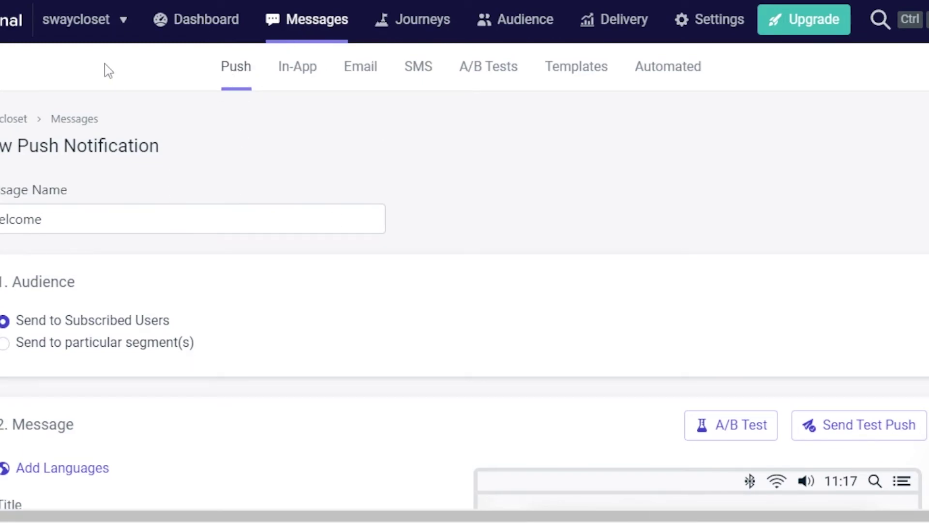
click(110, 25)
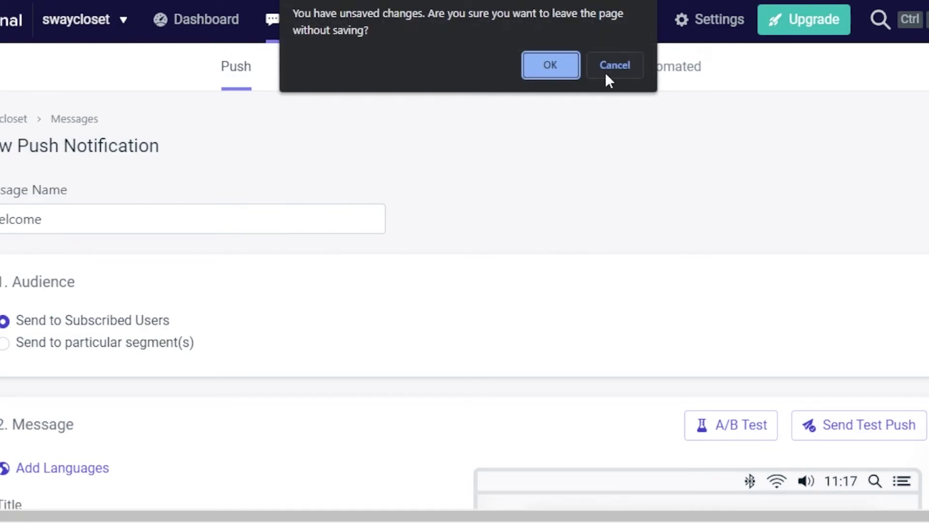
click(608, 76)
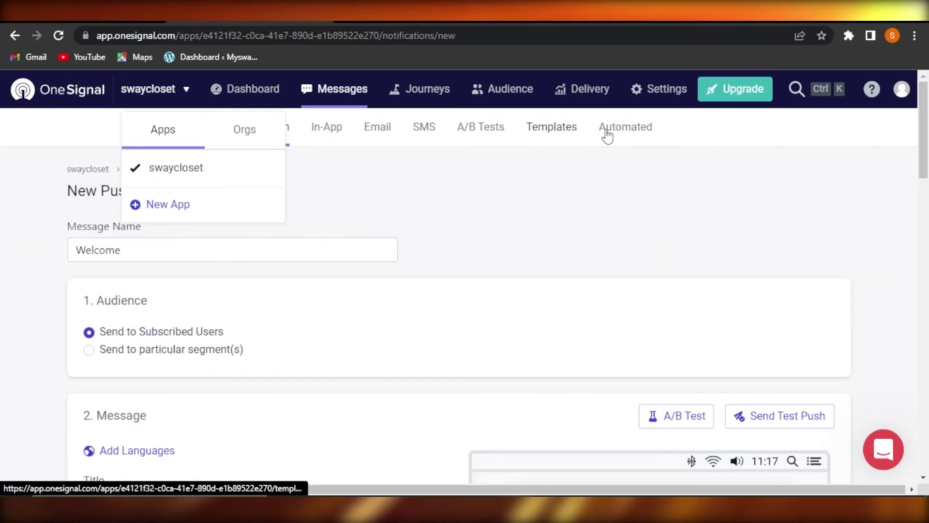